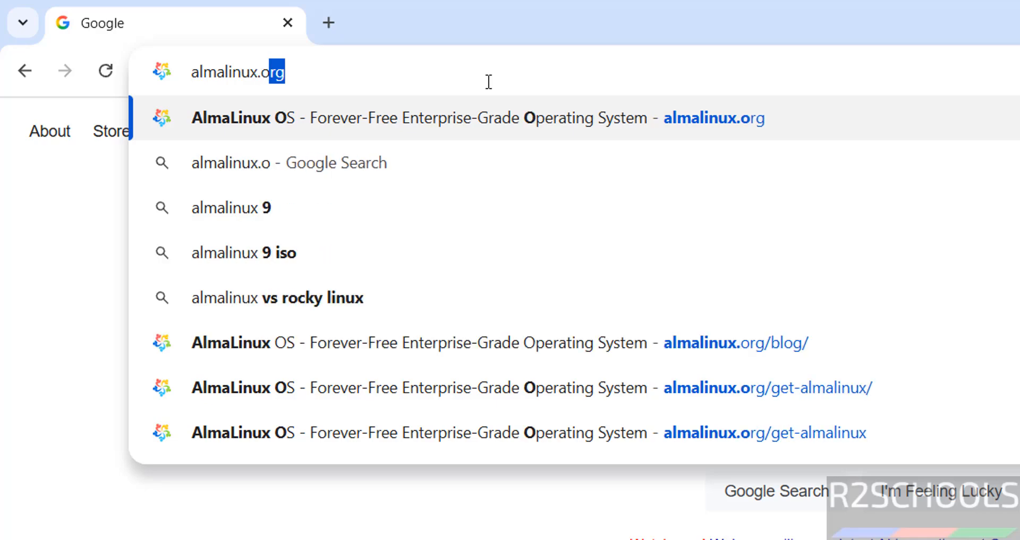
Step: Download the AlmaLinux OS 9.6 DVD ISO (x86_64) from almalinux.org's Get AlmaLinux OS page
{"action": "key", "text": "Return"}
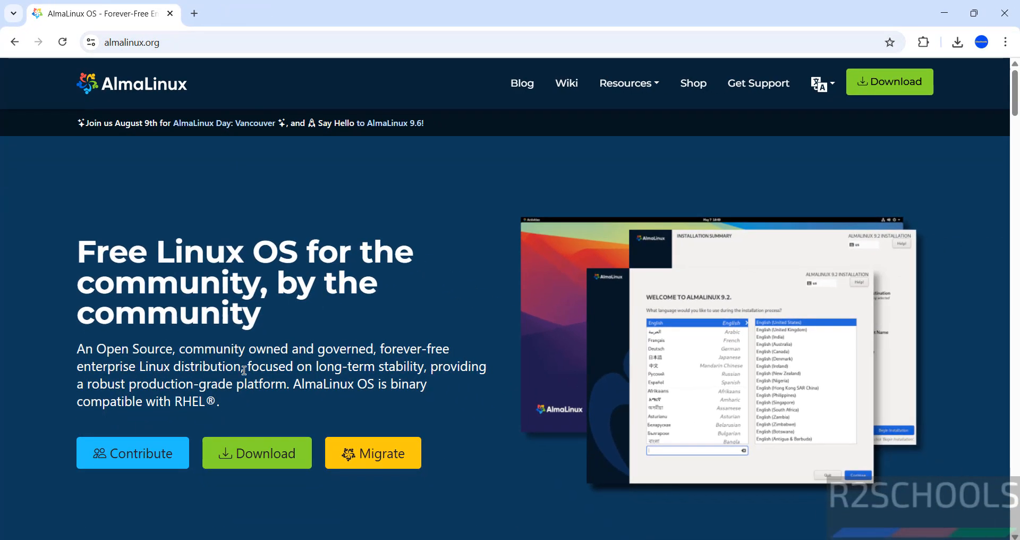
{"action": "left_click", "coordinate": [263, 472]}
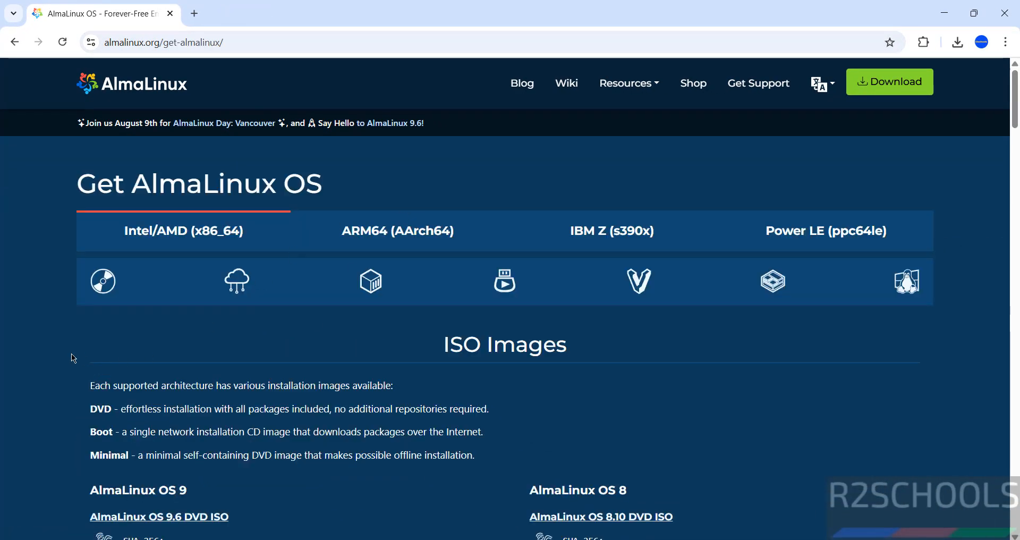
{"action": "scroll", "coordinate": [74, 358], "scroll_direction": "down", "scroll_amount": 2}
{"action": "scroll", "coordinate": [73, 359], "scroll_direction": "down", "scroll_amount": 4}
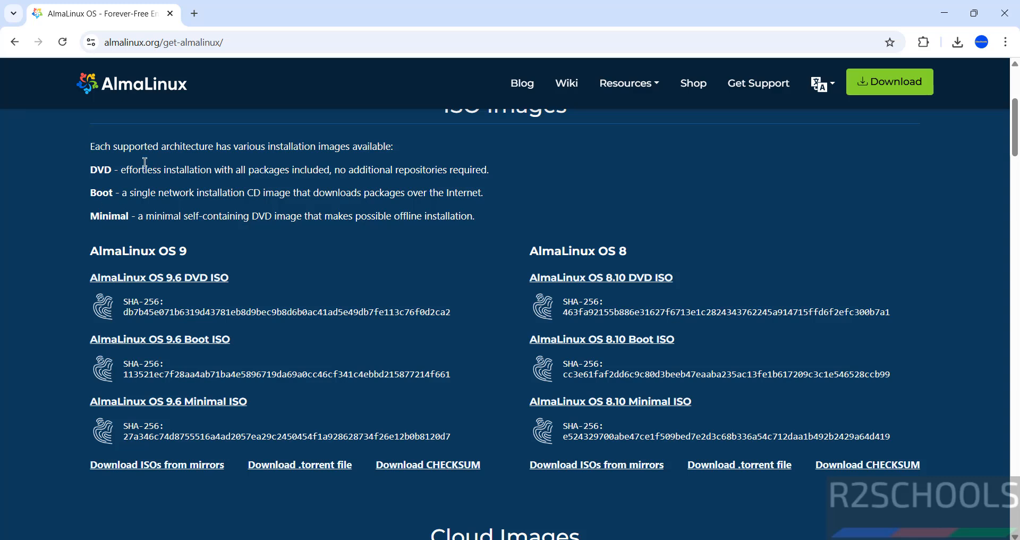
{"action": "left_click", "coordinate": [212, 282]}
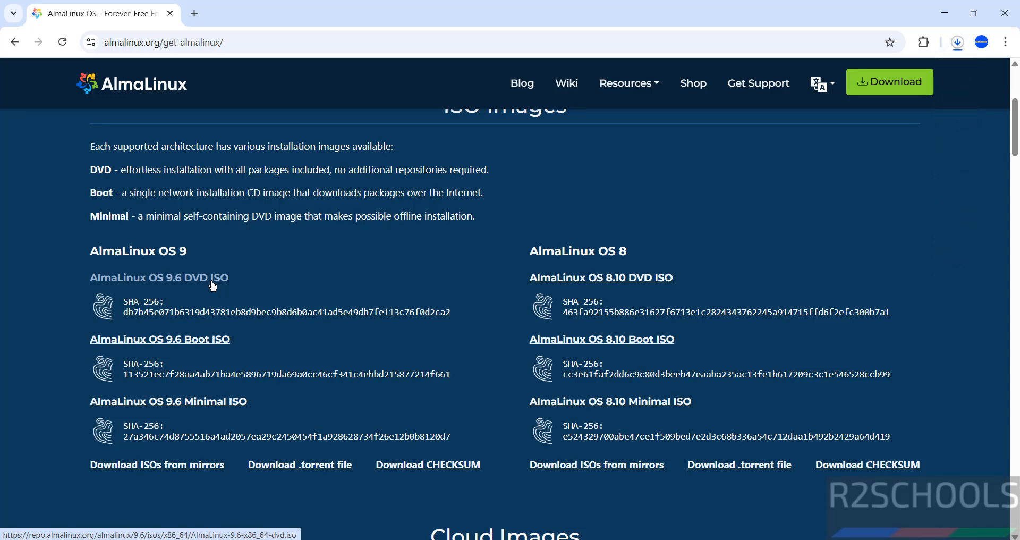
Step: Cancel the duplicate (1).iso download and remove it from Chrome's download history
{"action": "key", "text": "ctrl+j"}
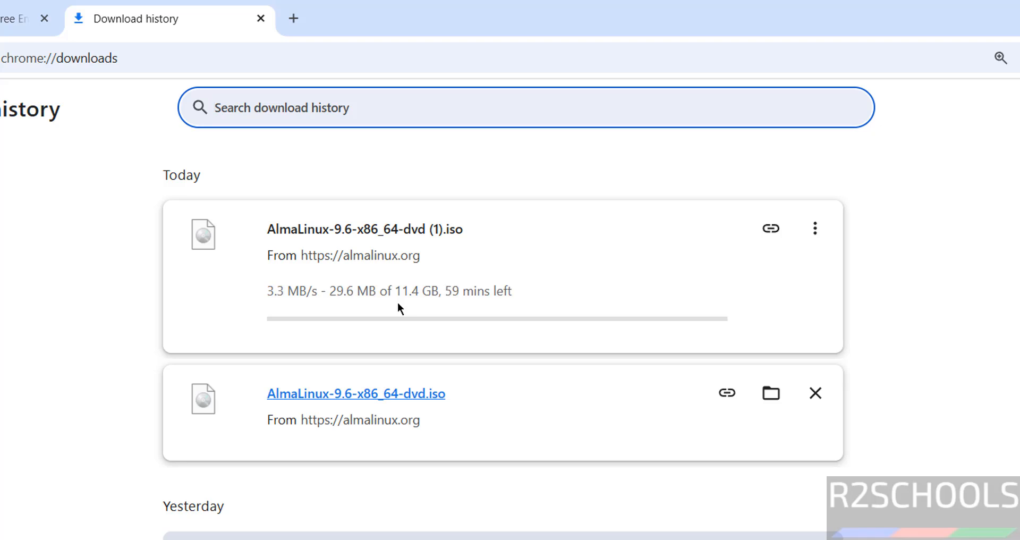
{"action": "left_click", "coordinate": [816, 230]}
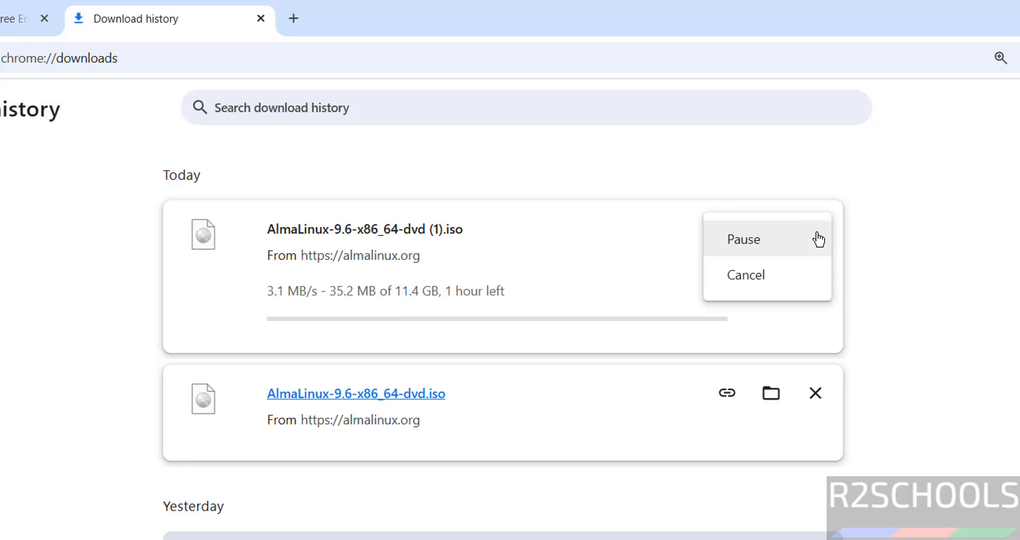
{"action": "left_click", "coordinate": [760, 276]}
{"action": "left_click", "coordinate": [811, 236]}
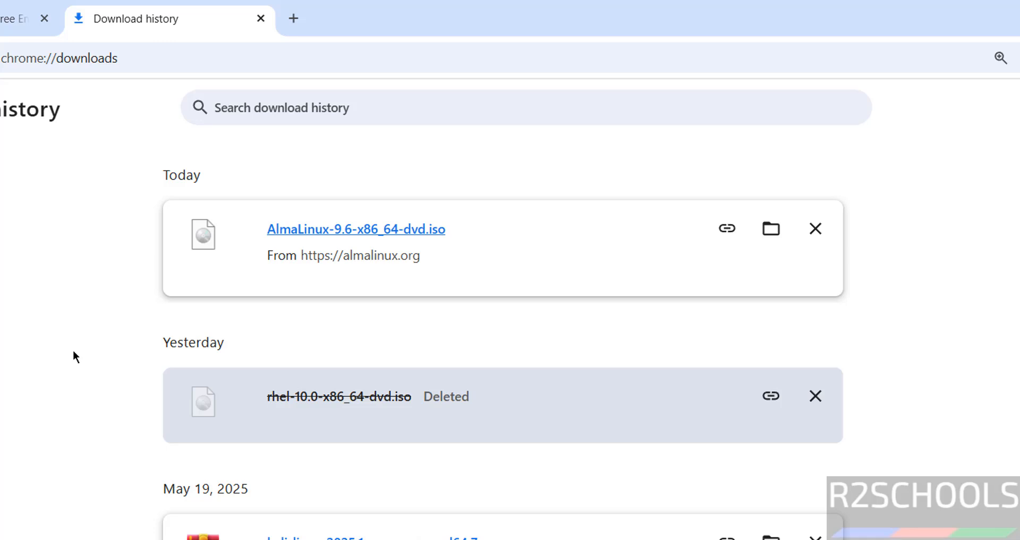
Step: Launch Oracle VirtualBox and begin a new virtual machine named alma96vmo
{"action": "key", "text": "super"}
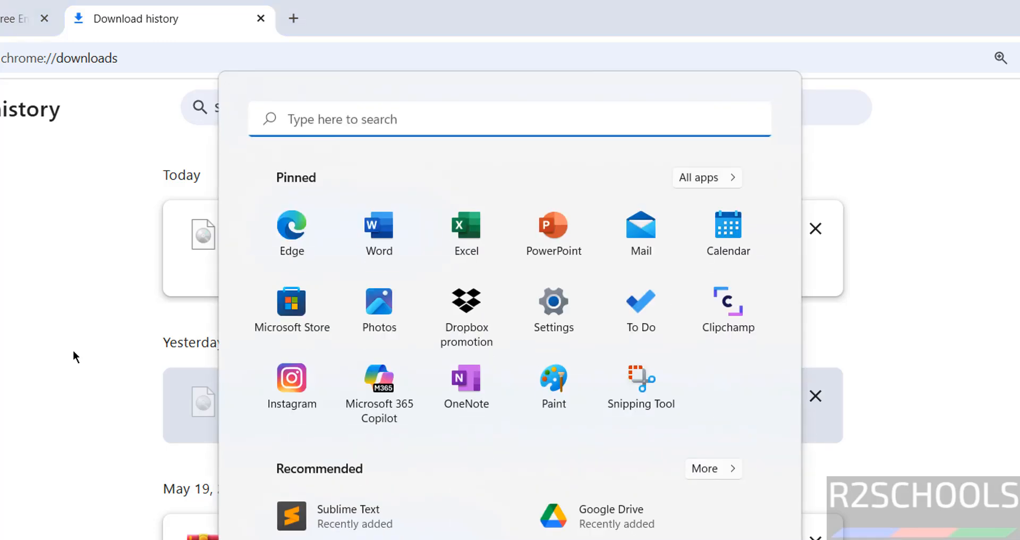
{"action": "type", "text": "virtu"}
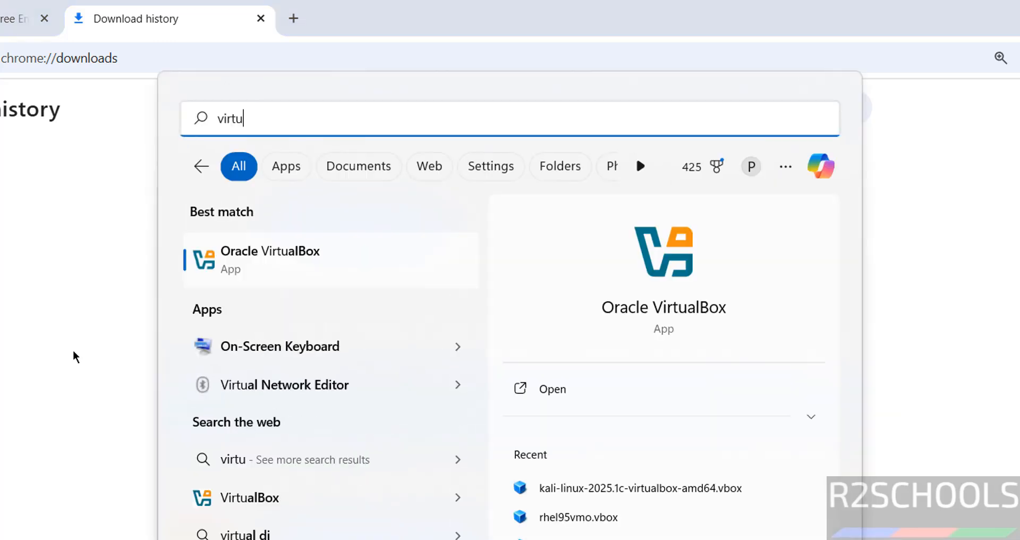
{"action": "left_click", "coordinate": [300, 250]}
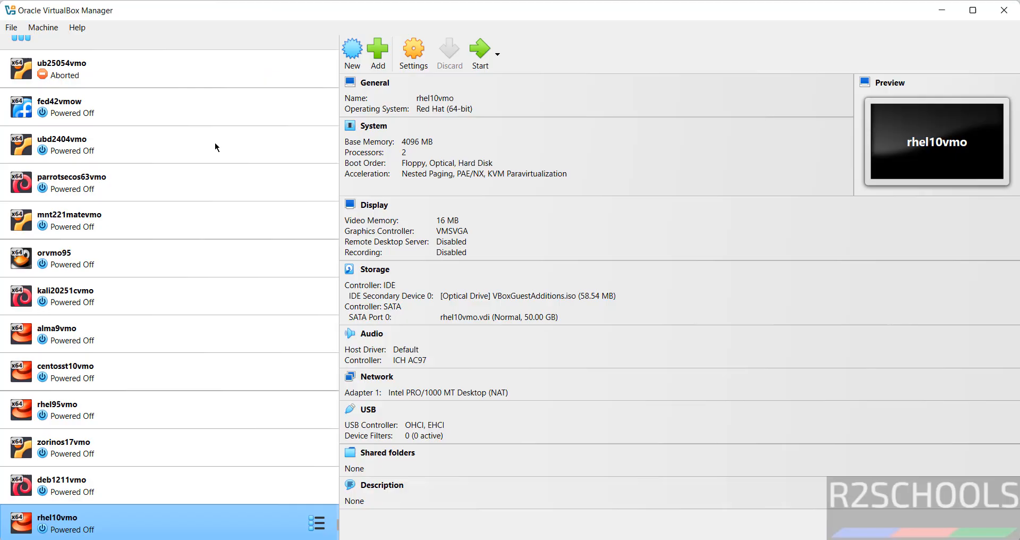
{"action": "left_click", "coordinate": [356, 63]}
{"action": "key", "text": "Escape"}
{"action": "left_click", "coordinate": [43, 27]}
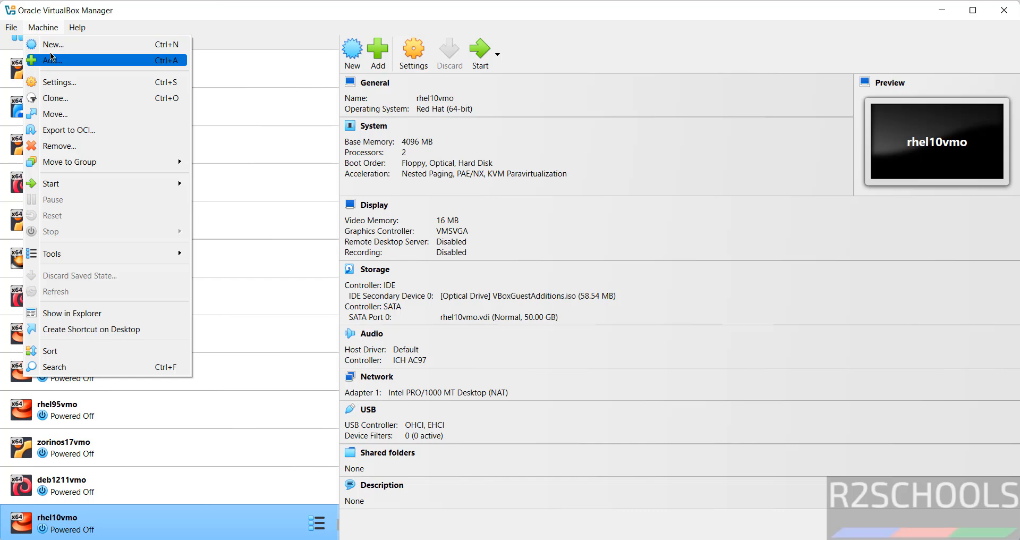
{"action": "left_click", "coordinate": [360, 55]}
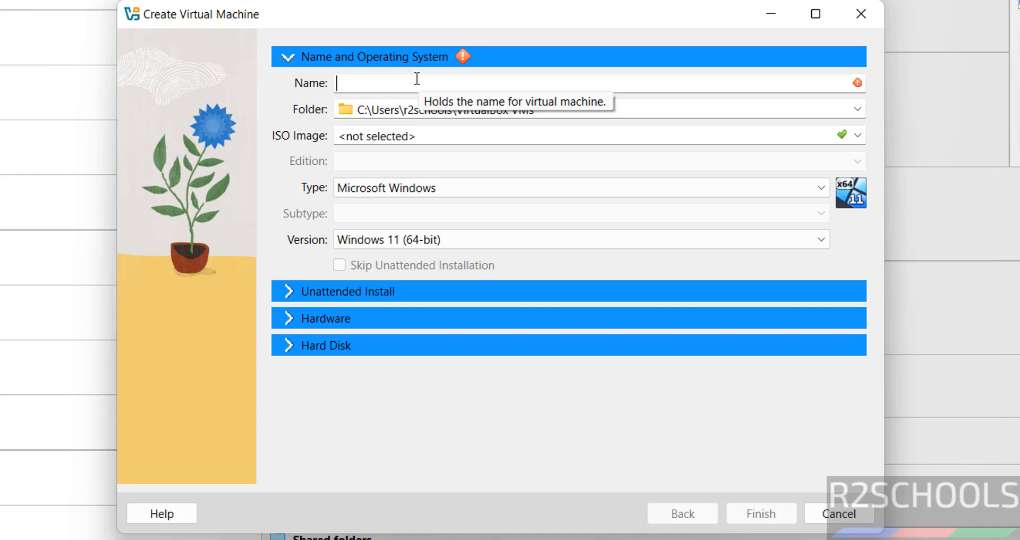
{"action": "type", "text": "alma"}
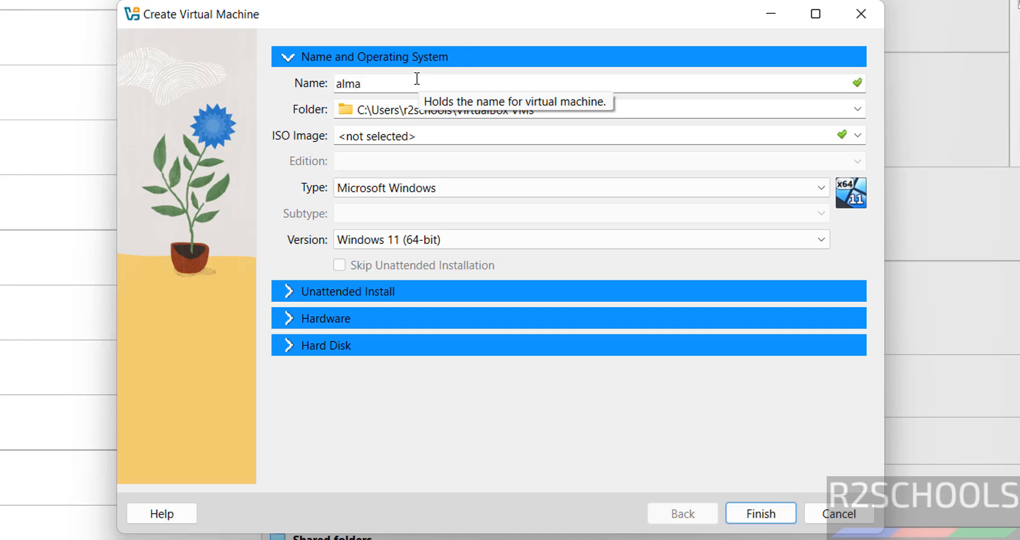
{"action": "type", "text": "96vmo"}
{"action": "key", "text": "ctrl+a"}
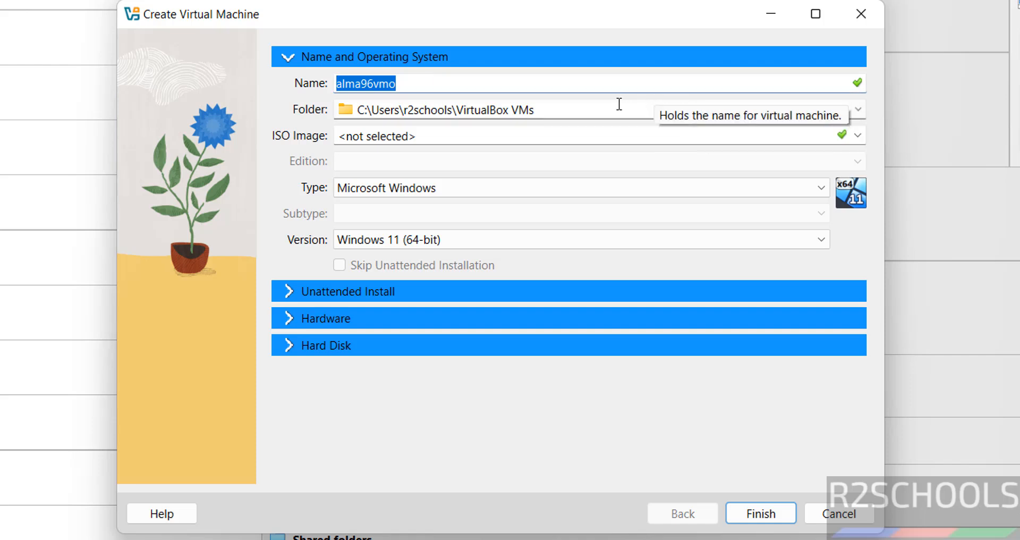
Step: Store the machine in a newly created folder E:\VMS\alma96vmo
{"action": "left_click", "coordinate": [859, 110]}
{"action": "left_click", "coordinate": [671, 148]}
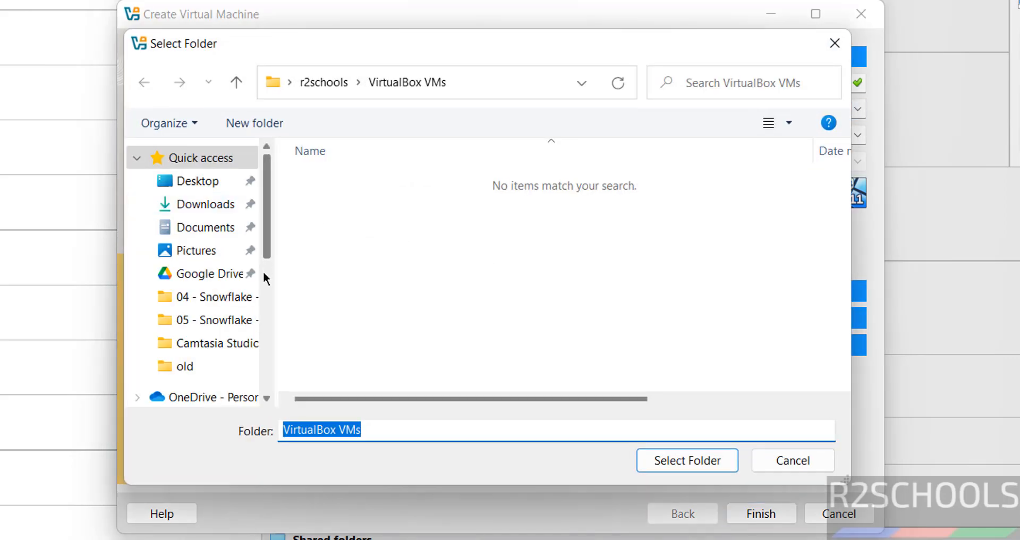
{"action": "left_click", "coordinate": [264, 271]}
{"action": "left_click", "coordinate": [204, 366]}
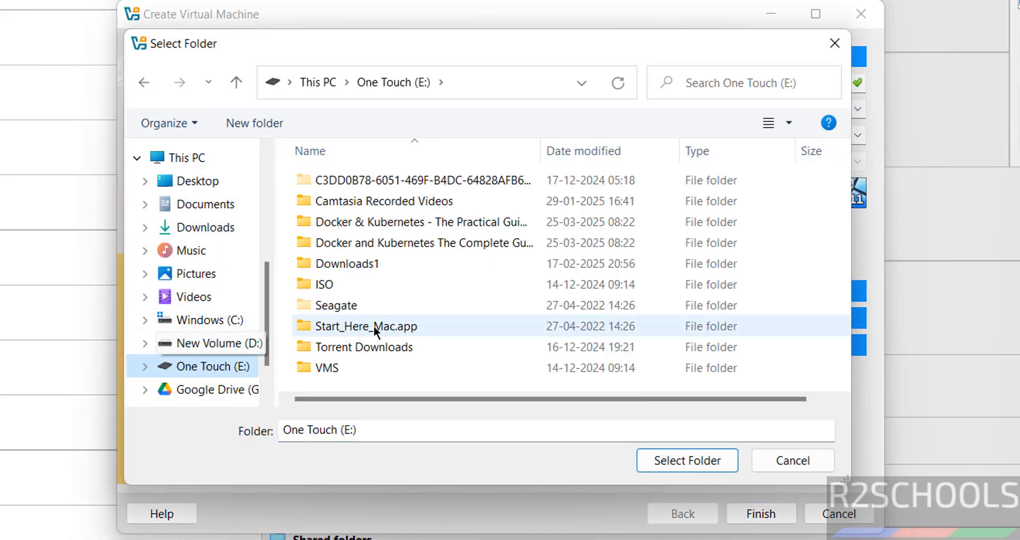
{"action": "double_click", "coordinate": [335, 365]}
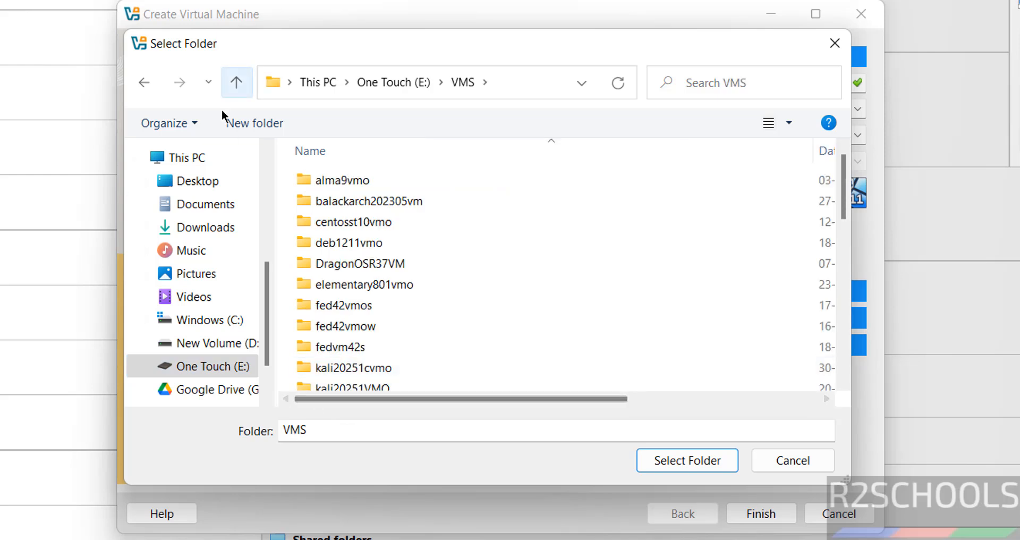
{"action": "left_click", "coordinate": [242, 122]}
{"action": "type", "text": "alma96vmo"}
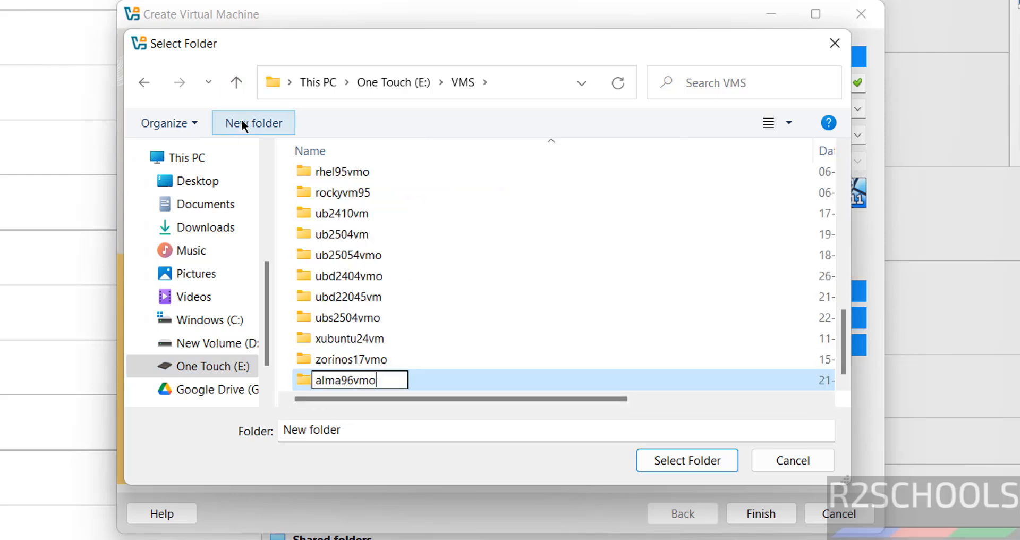
{"action": "key", "text": "Return"}
{"action": "left_click", "coordinate": [703, 457]}
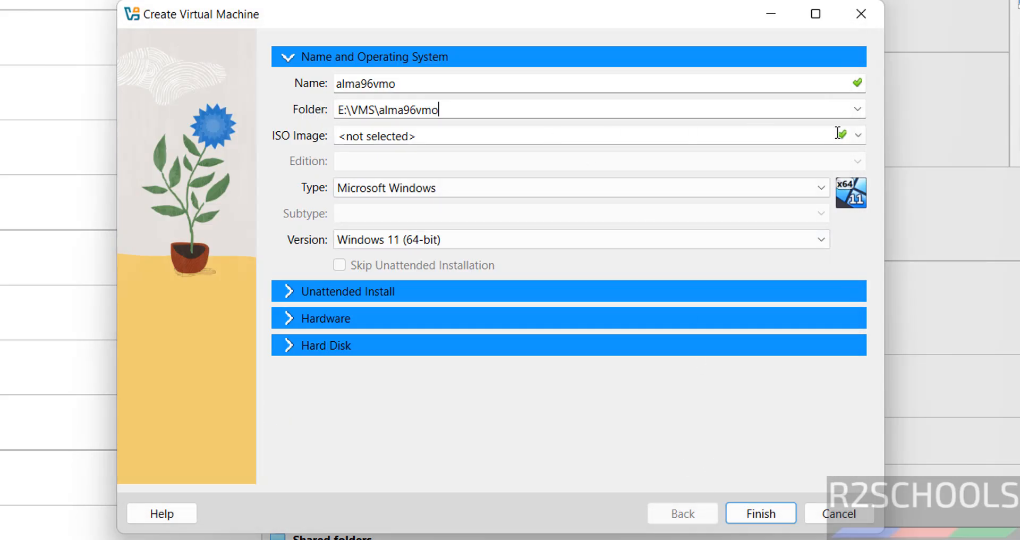
Step: Attach AlmaLinux-9.6-x86_64-dvd.iso as the machine's ISO image
{"action": "left_click", "coordinate": [858, 136]}
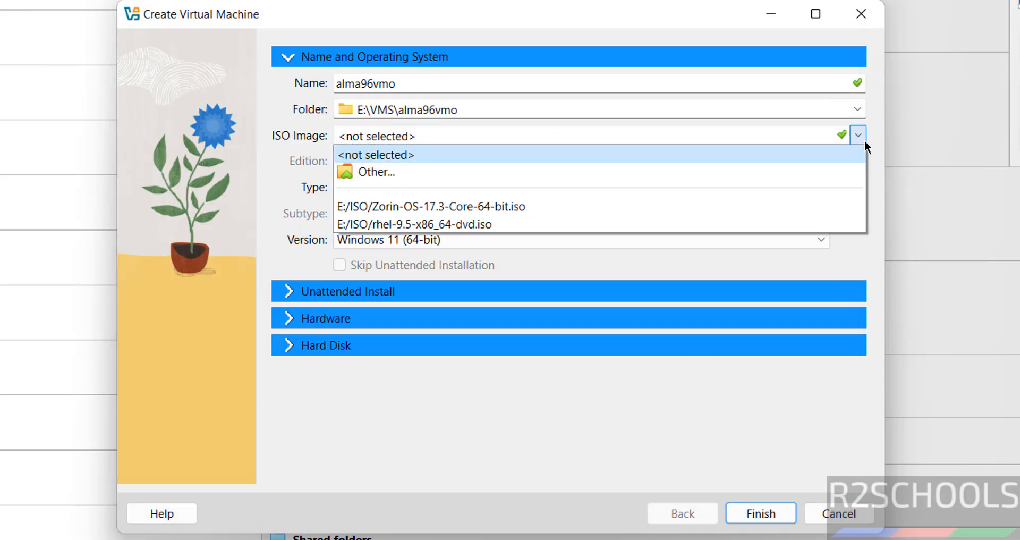
{"action": "left_click", "coordinate": [479, 178]}
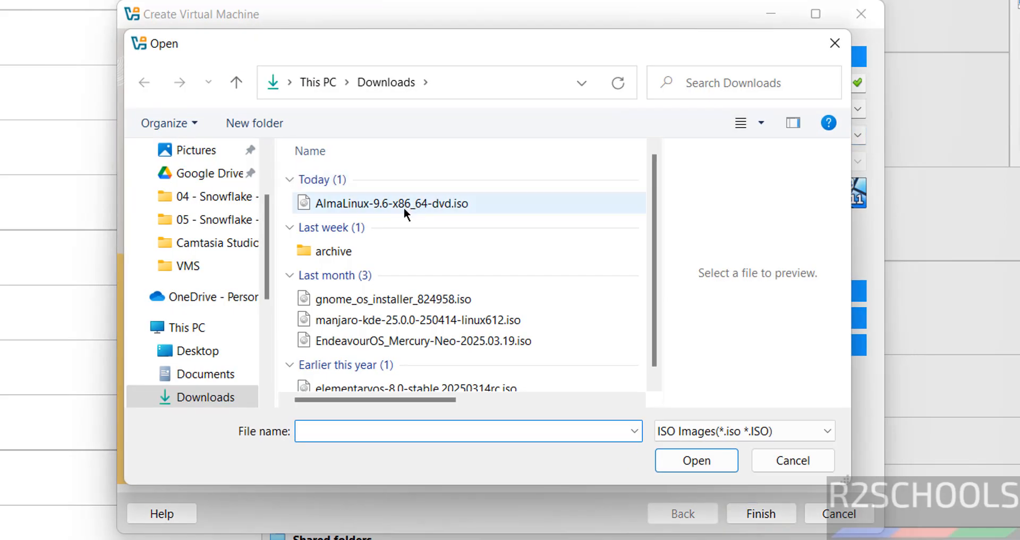
{"action": "left_click", "coordinate": [404, 207]}
{"action": "left_click", "coordinate": [711, 464]}
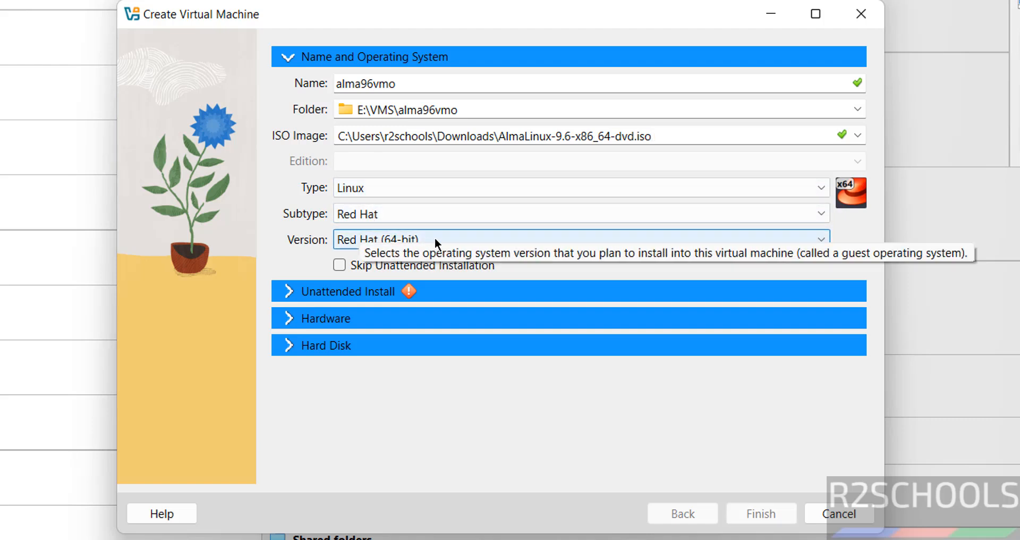
Step: Keep the Red Hat (64-bit) subtype and skip unattended installation
{"action": "left_click", "coordinate": [819, 214]}
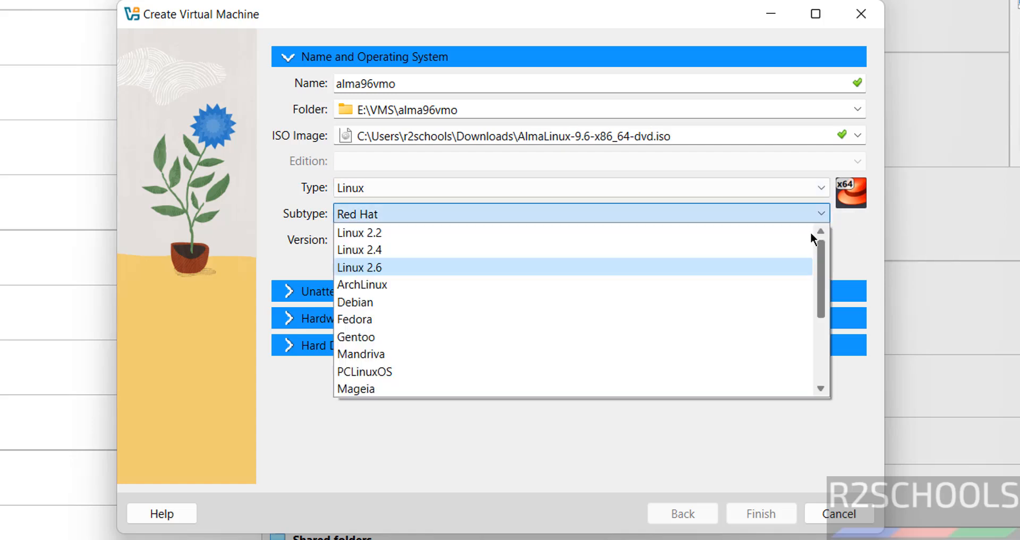
{"action": "left_click", "coordinate": [276, 155]}
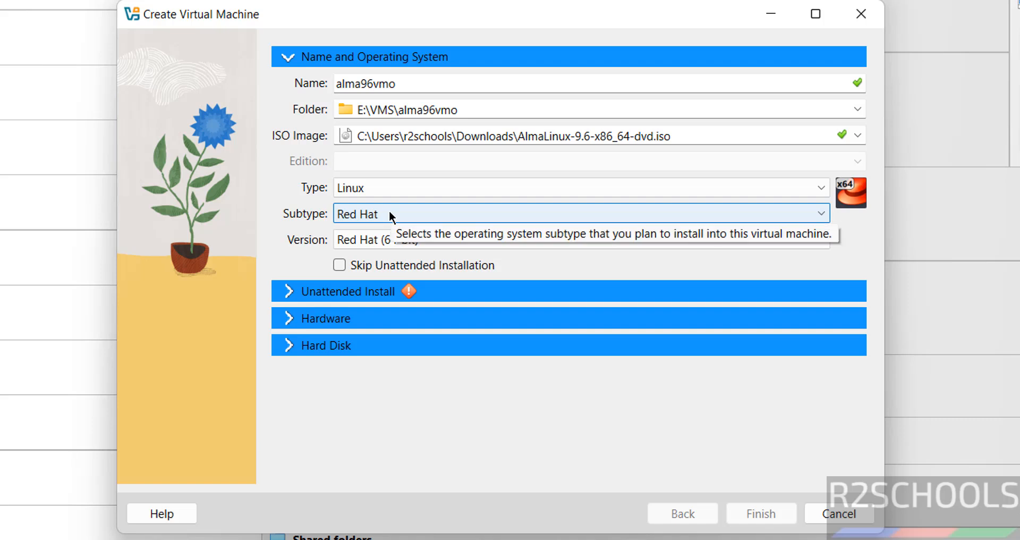
{"action": "left_click", "coordinate": [340, 265]}
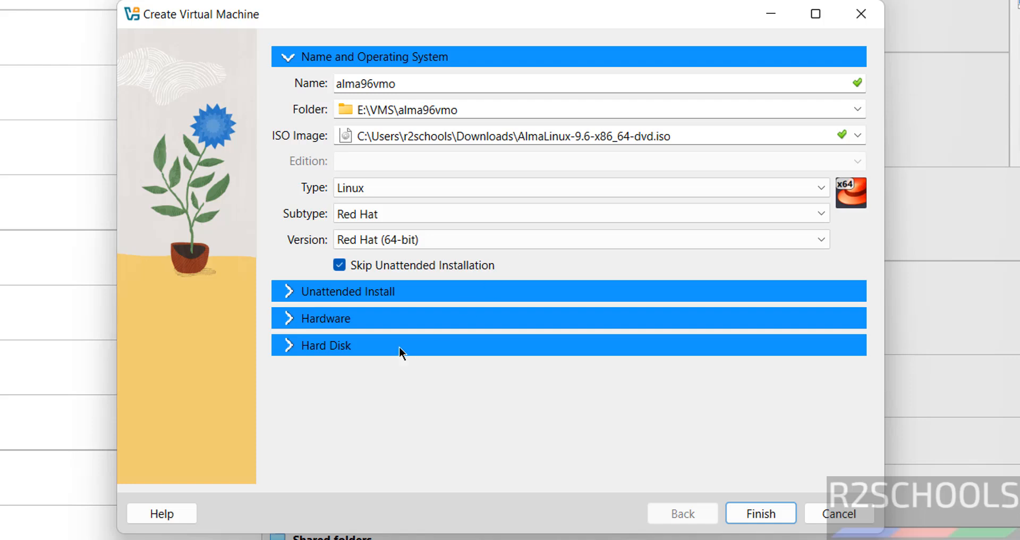
Step: Give the machine 4096 MB base memory and 2 processors
{"action": "left_click", "coordinate": [360, 318]}
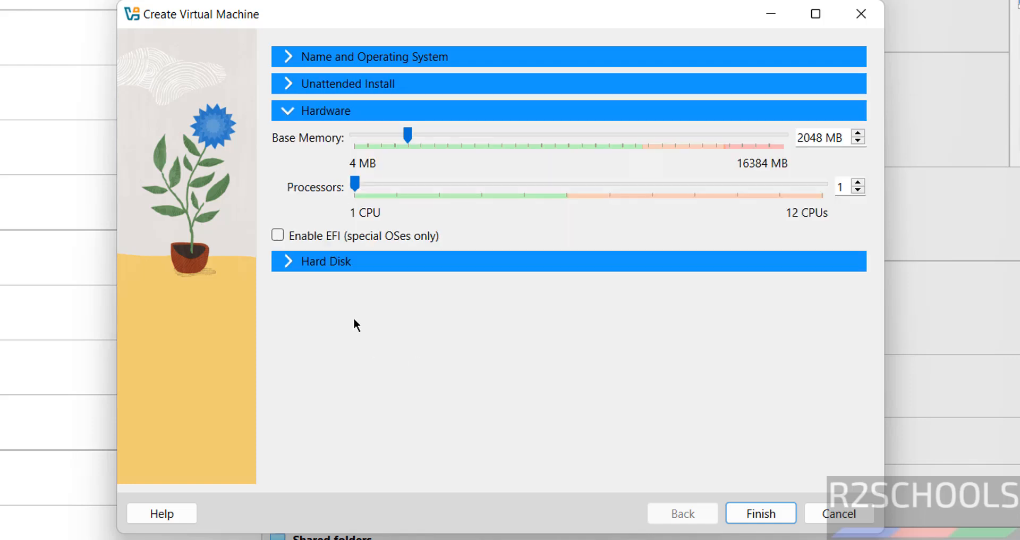
{"action": "double_click", "coordinate": [814, 139]}
{"action": "type", "text": "4096"}
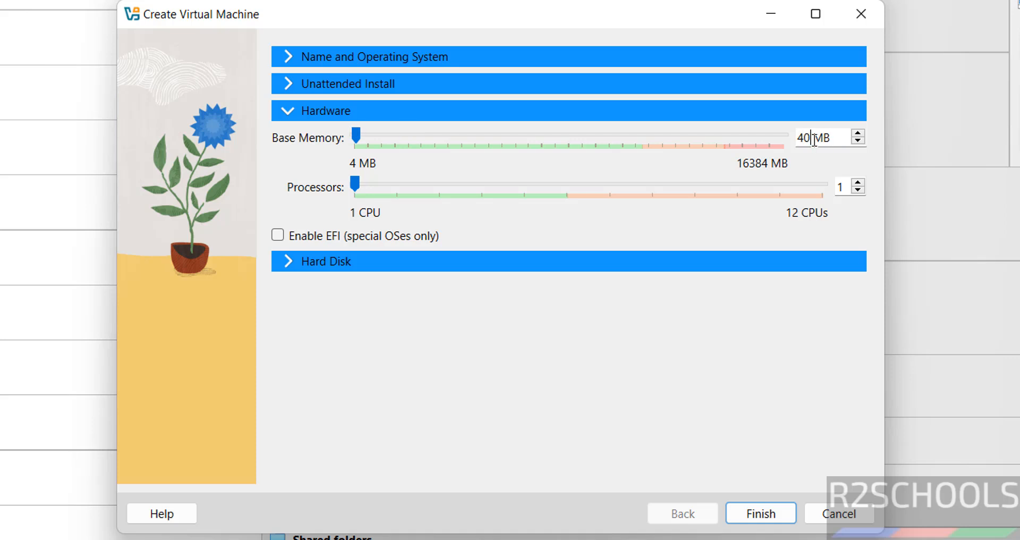
{"action": "key", "text": "Tab"}
{"action": "type", "text": "2"}
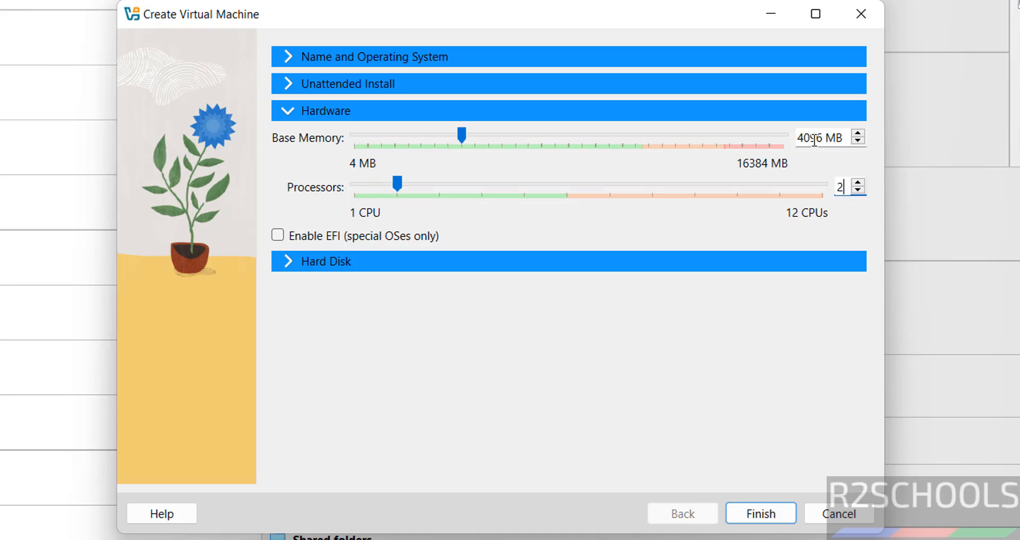
Step: Set the virtual hard disk to 50.00 GB and finish creating the machine
{"action": "left_click", "coordinate": [537, 260]}
{"action": "left_click", "coordinate": [802, 248]}
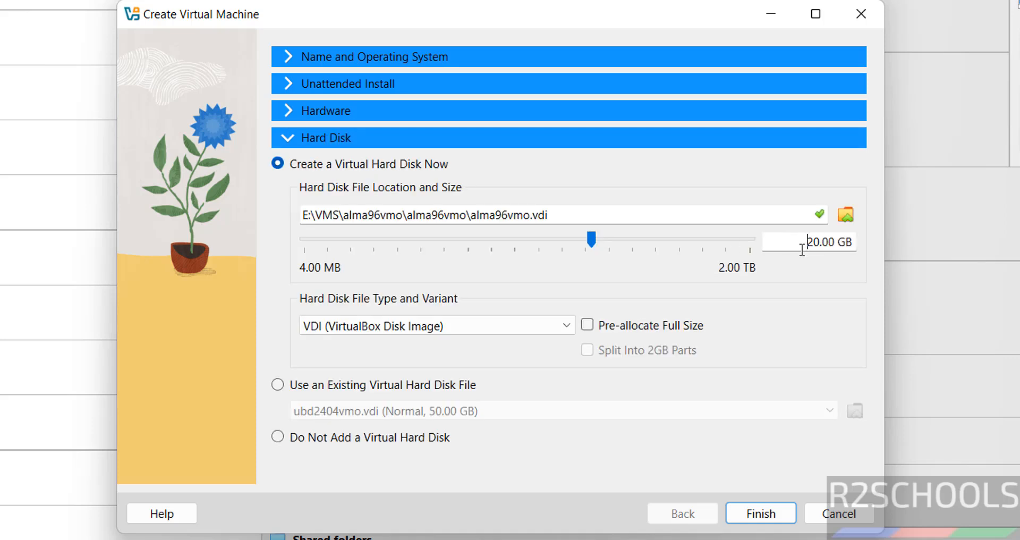
{"action": "key", "text": "Delete"}
{"action": "type", "text": "5"}
{"action": "left_click", "coordinate": [759, 515]}
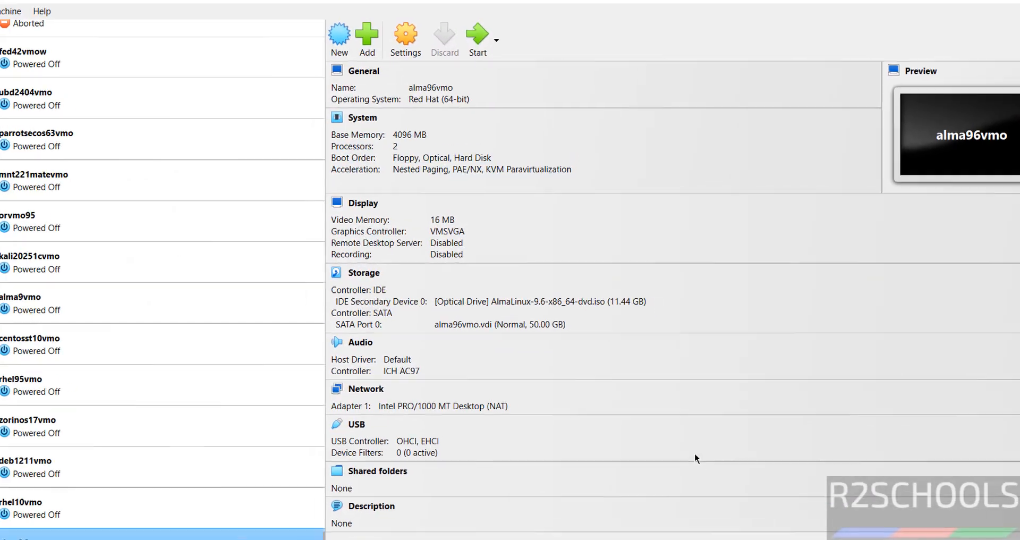
Step: Set alma96vmo's pointing device to USB Tablet under System > Motherboard and save
{"action": "right_click", "coordinate": [195, 534]}
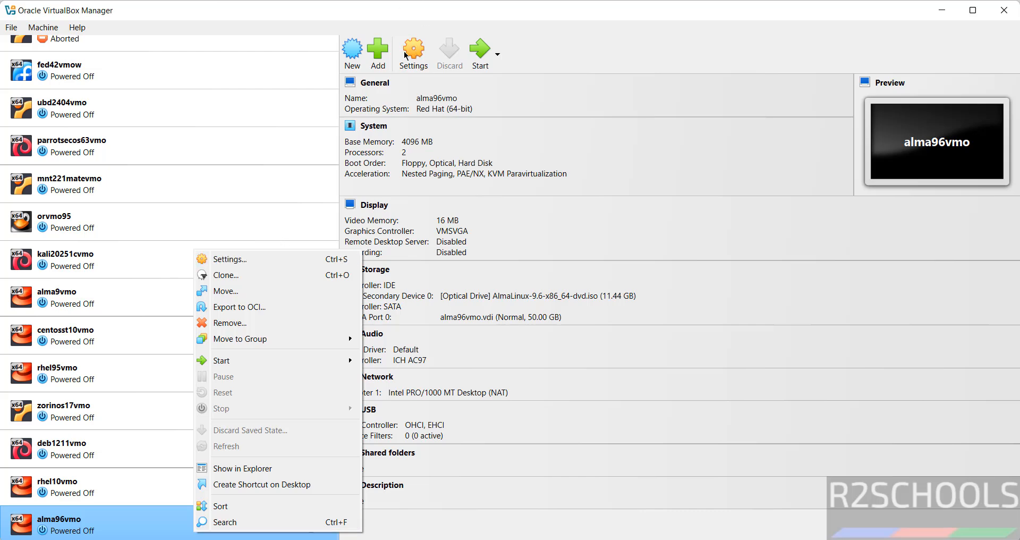
{"action": "left_click", "coordinate": [60, 26]}
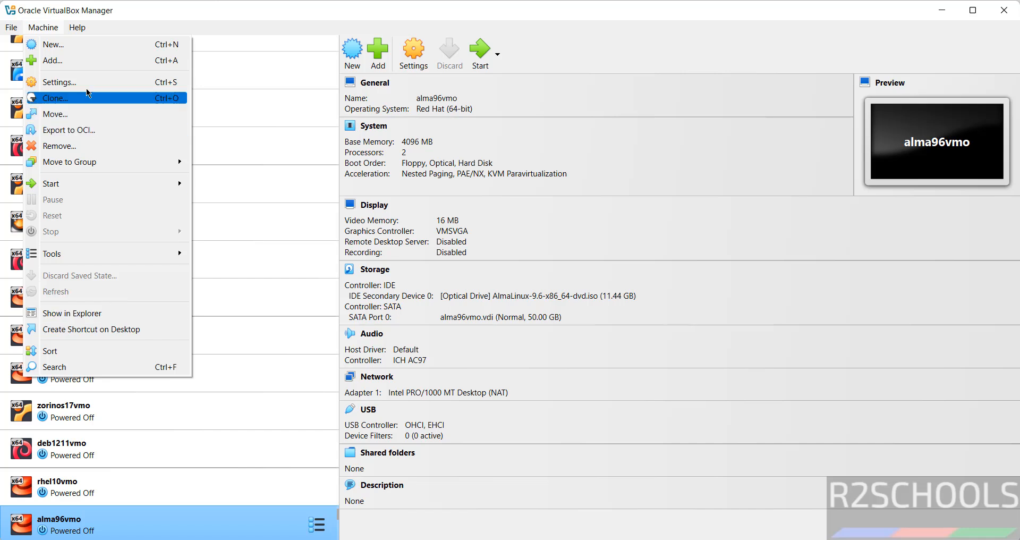
{"action": "left_click", "coordinate": [607, 62]}
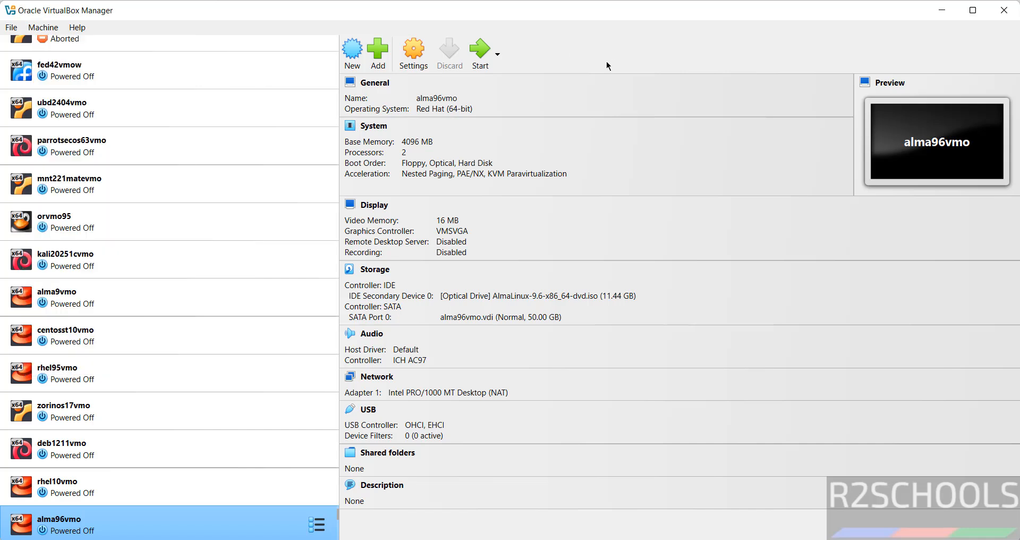
{"action": "left_click", "coordinate": [415, 50]}
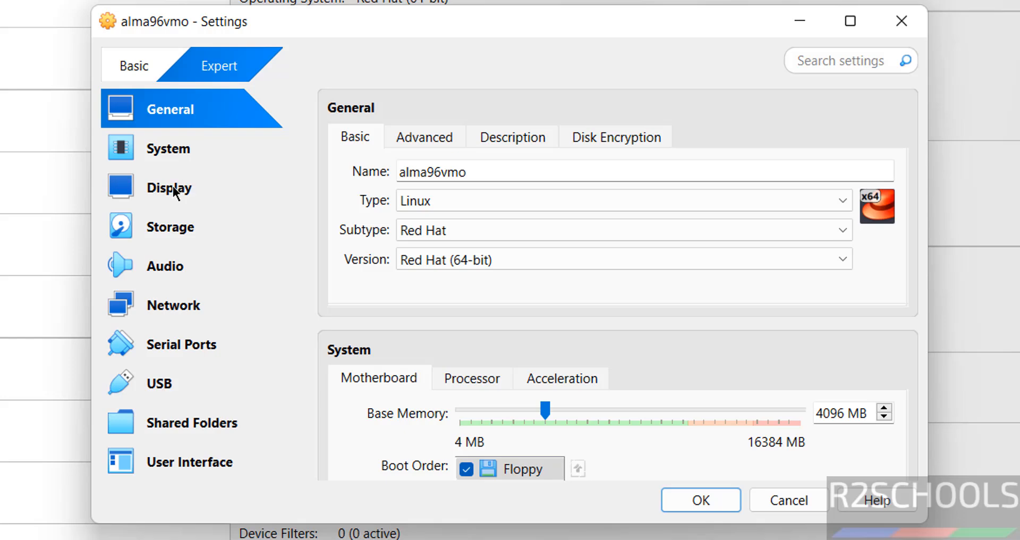
{"action": "left_click", "coordinate": [174, 187]}
{"action": "left_click", "coordinate": [190, 149]}
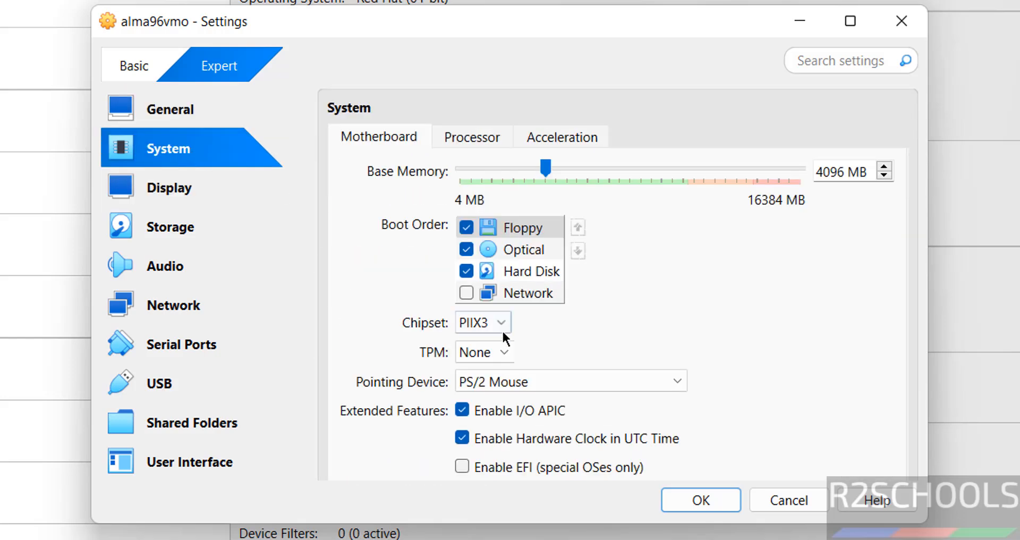
{"action": "left_click", "coordinate": [502, 383]}
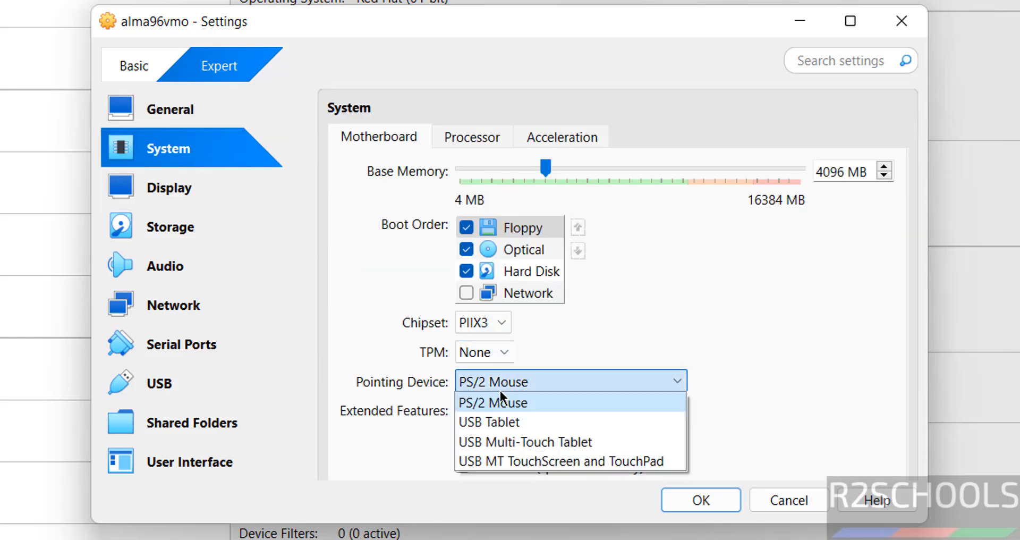
{"action": "left_click", "coordinate": [493, 421]}
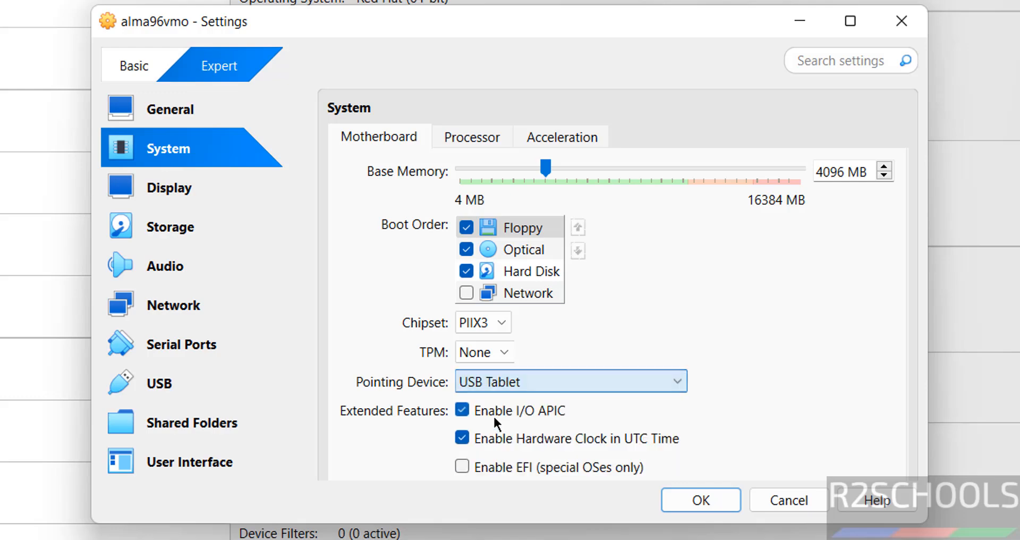
{"action": "left_click", "coordinate": [683, 495]}
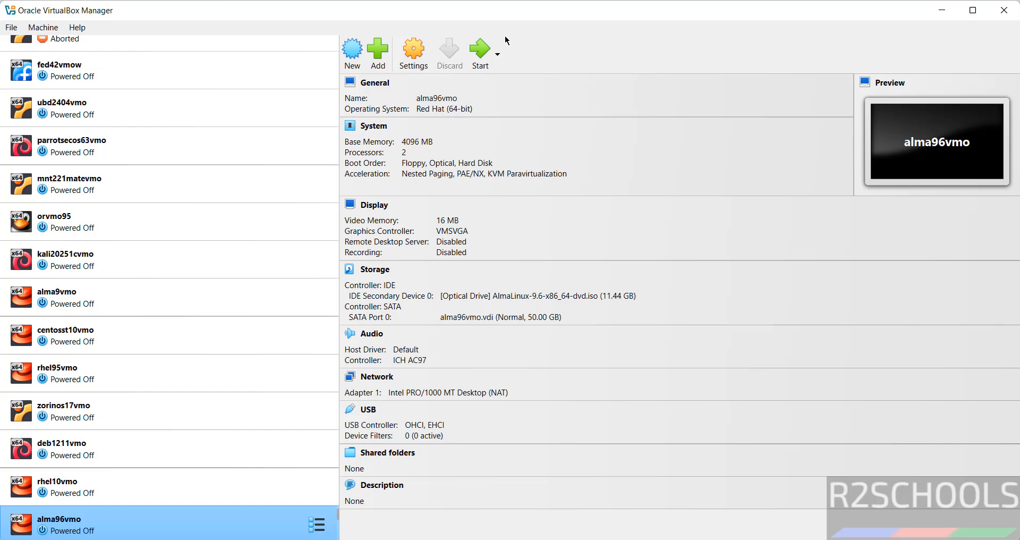
Step: Start alma96vmo, maximize its window, and boot the Install AlmaLinux 9.6 entry
{"action": "left_click", "coordinate": [478, 47]}
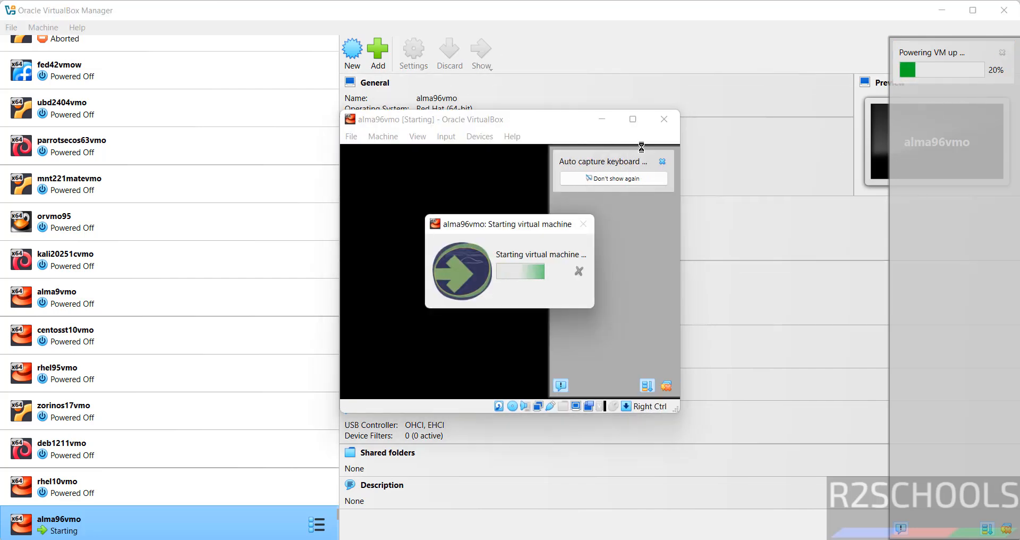
{"action": "left_click", "coordinate": [638, 122]}
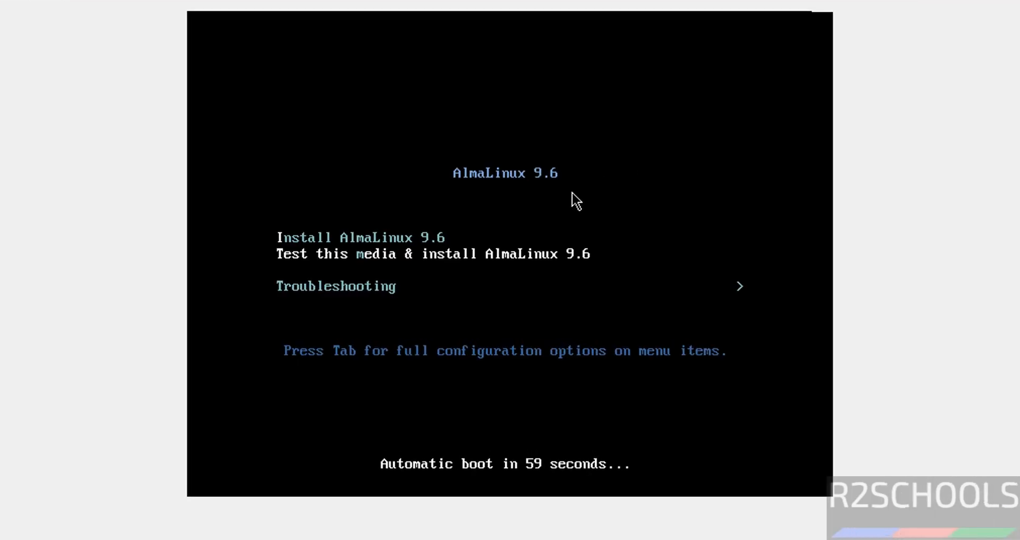
{"action": "key", "text": "Up"}
{"action": "key", "text": "Down"}
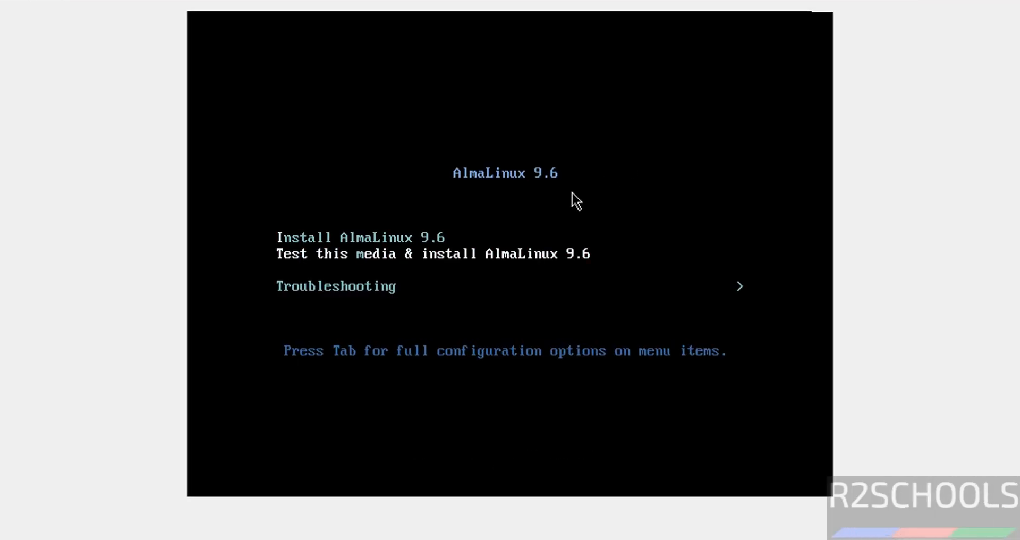
{"action": "key", "text": "Up"}
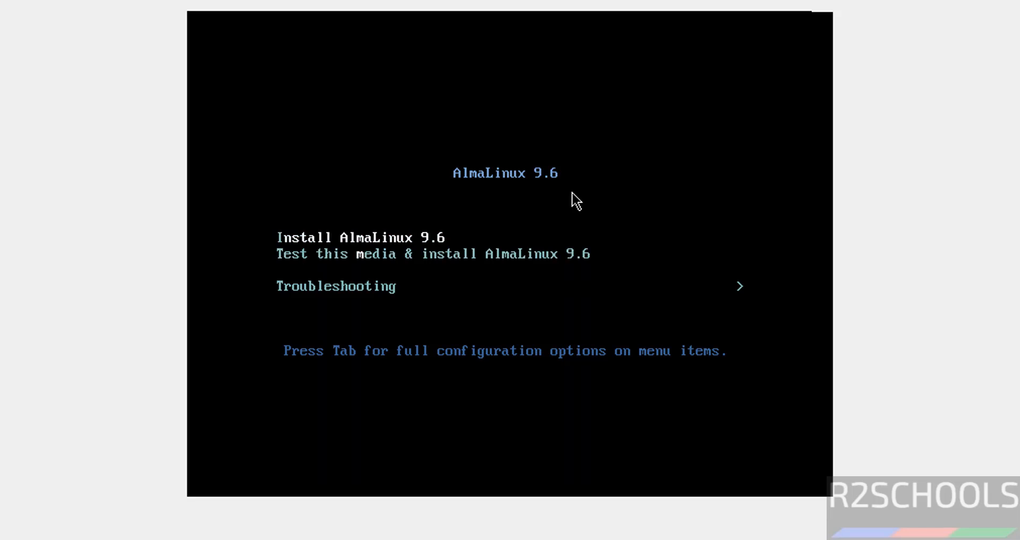
{"action": "key", "text": "Return"}
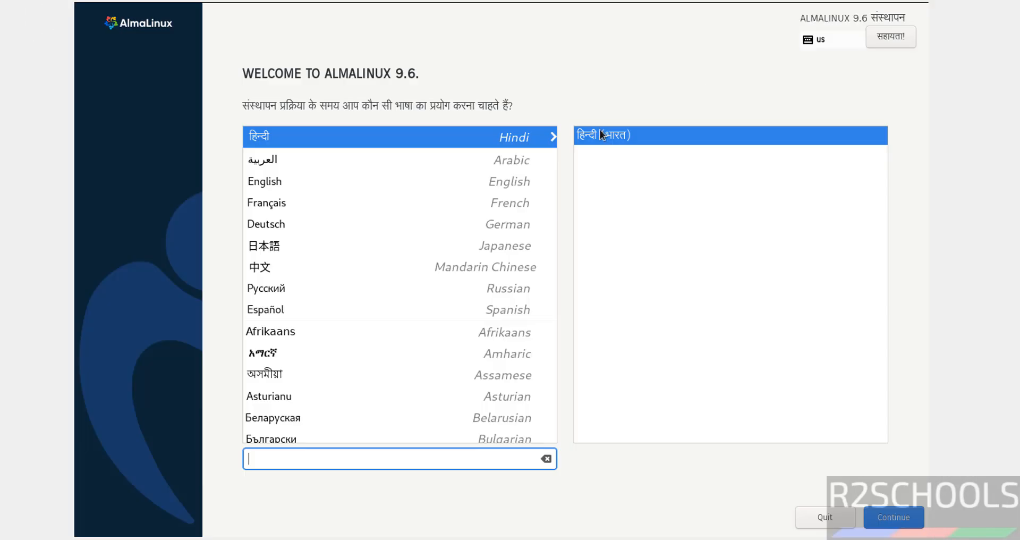
Step: Continue the installer in English and accept automatic partitioning in Installation Destination
{"action": "left_click", "coordinate": [327, 180]}
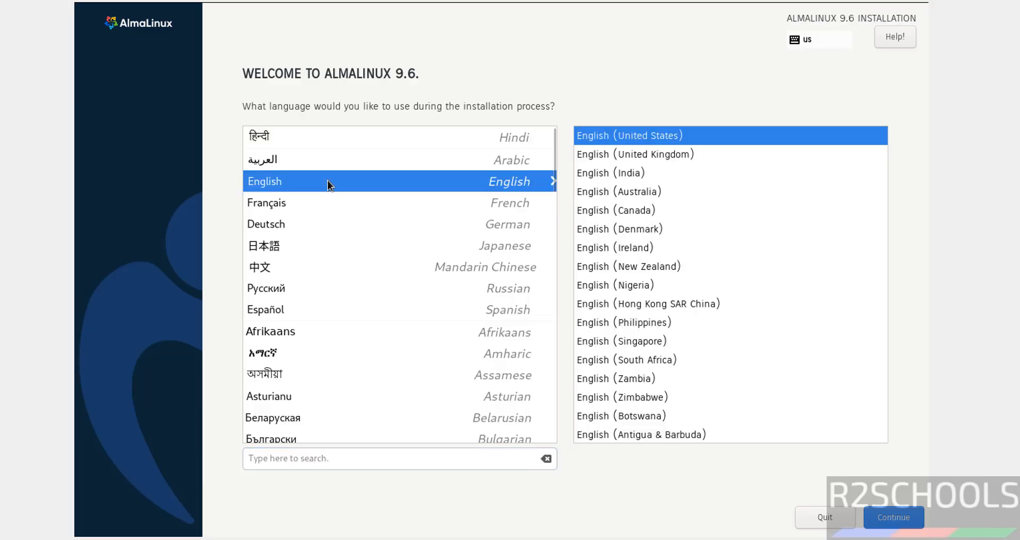
{"action": "left_click", "coordinate": [882, 518]}
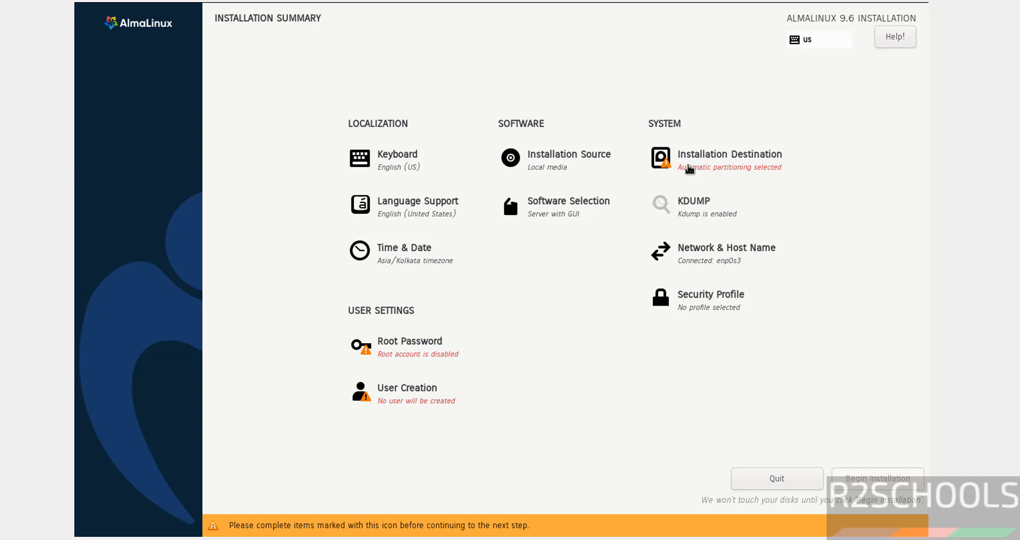
{"action": "left_click", "coordinate": [689, 169]}
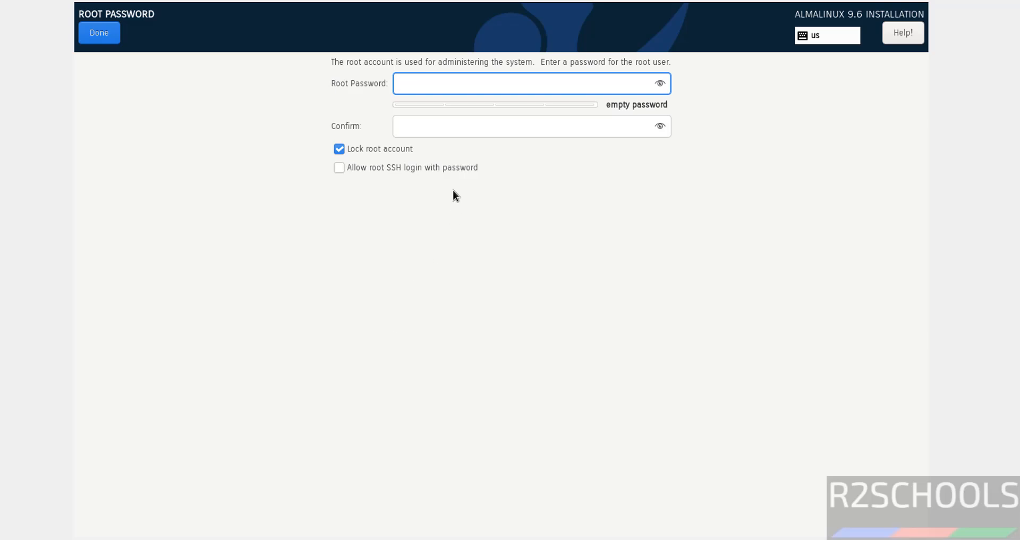
Step: Set the root password with root unlocked and root SSH password login allowed
{"action": "left_click", "coordinate": [384, 154]}
{"action": "type", "text": "•••••••••"}
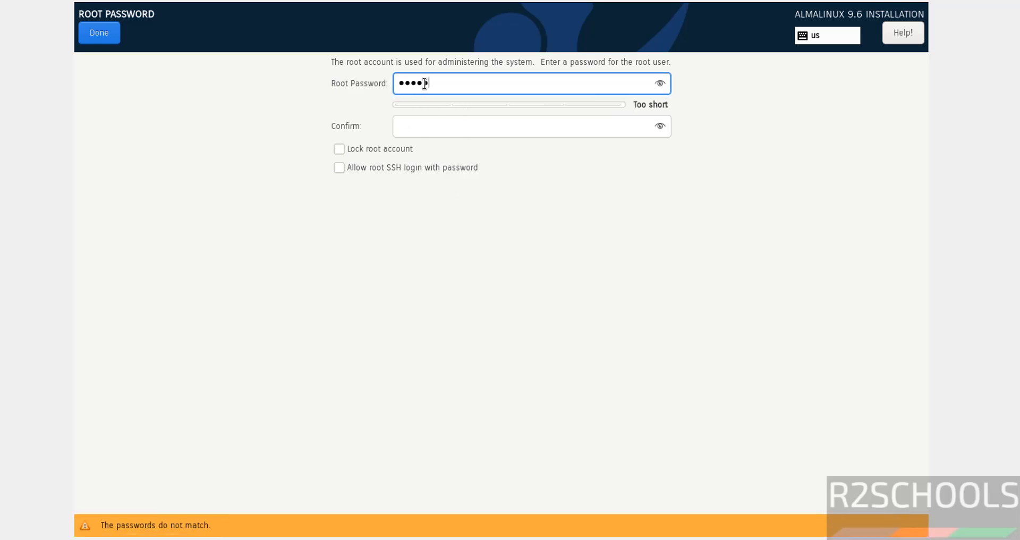
{"action": "key", "text": "Tab"}
{"action": "type", "text": "•••••••••"}
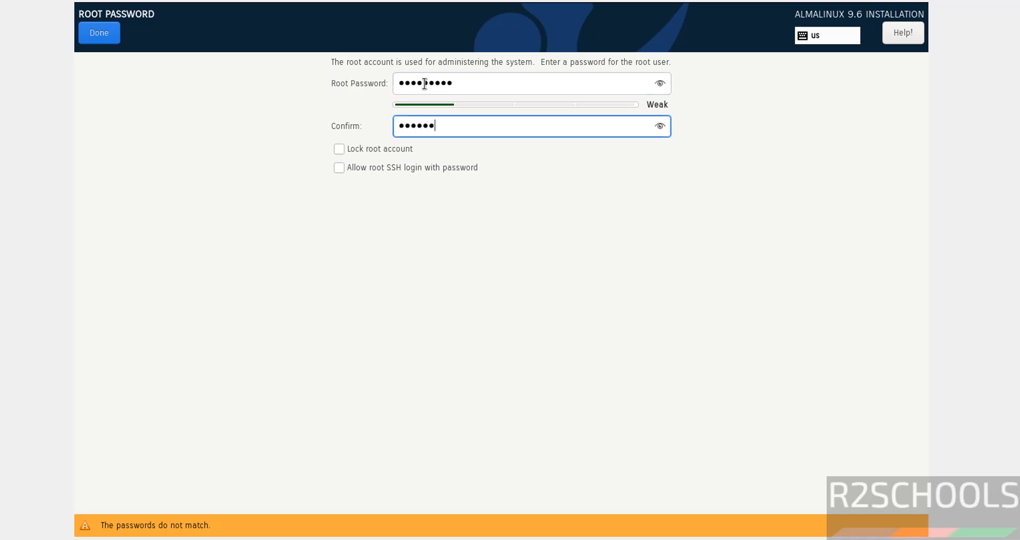
{"action": "left_click", "coordinate": [365, 171]}
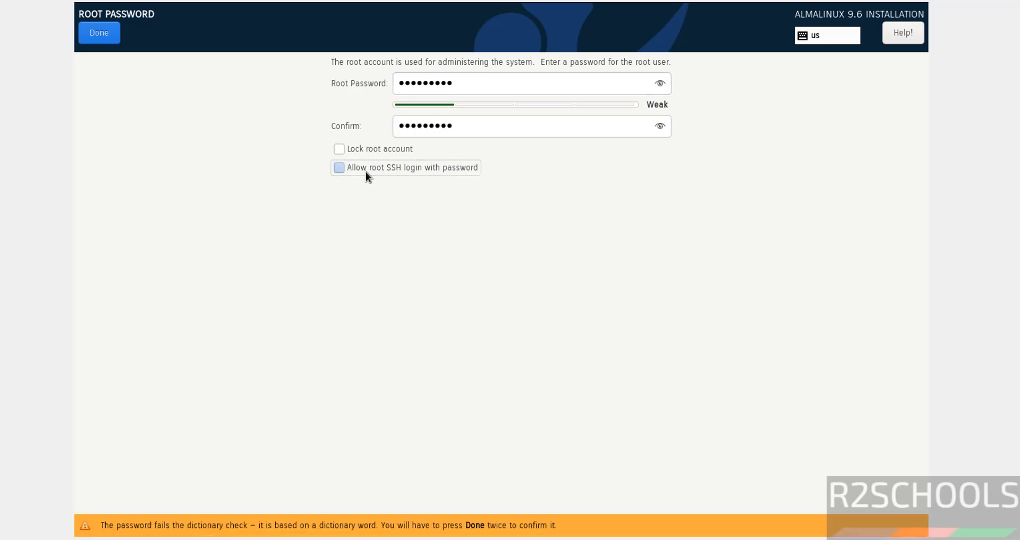
{"action": "left_click", "coordinate": [99, 33]}
{"action": "left_click", "coordinate": [101, 34]}
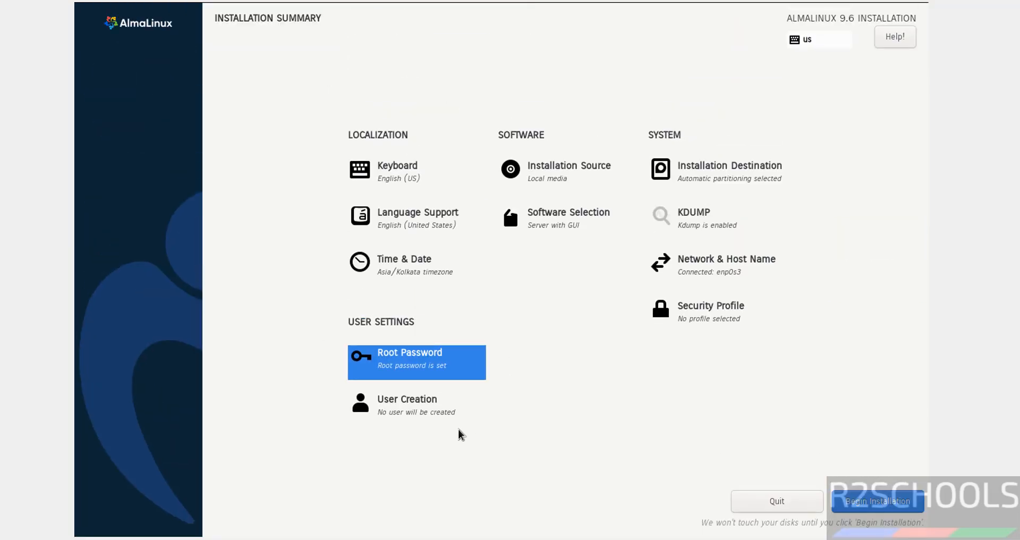
Step: Create an administrator user with a full name and password, accepting the weak-password warning
{"action": "left_click", "coordinate": [431, 420]}
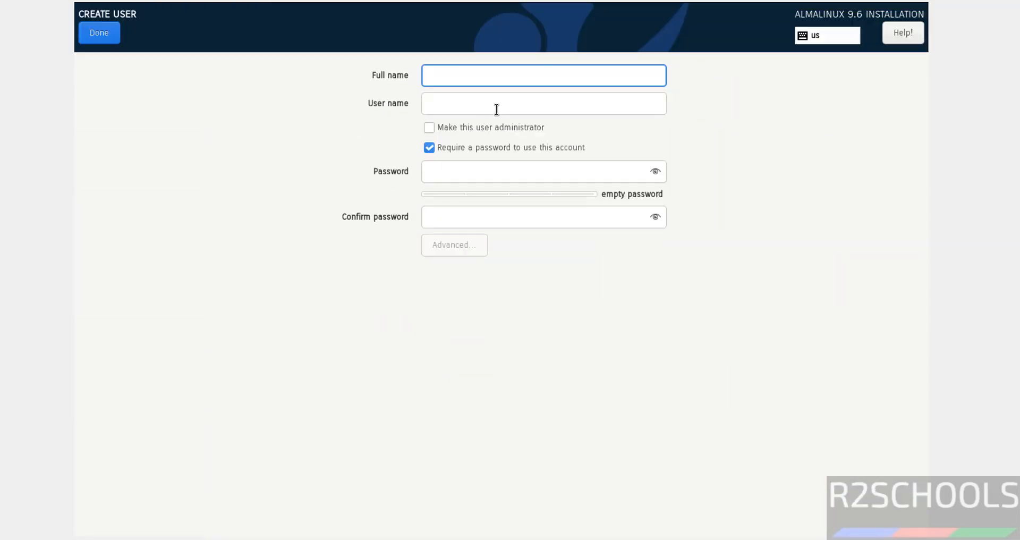
{"action": "type", "text": "r2schools"}
{"action": "key", "text": "Tab"}
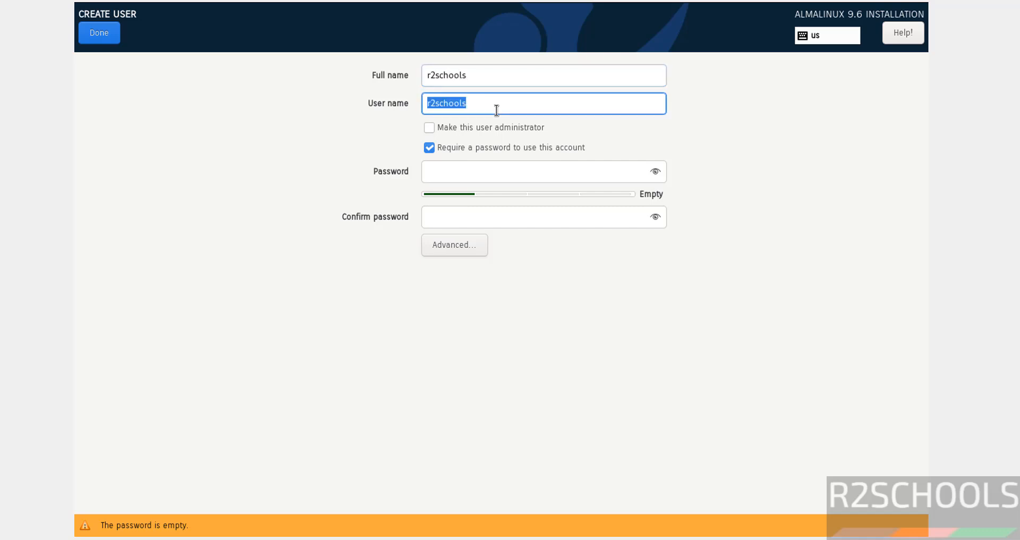
{"action": "left_click", "coordinate": [476, 128]}
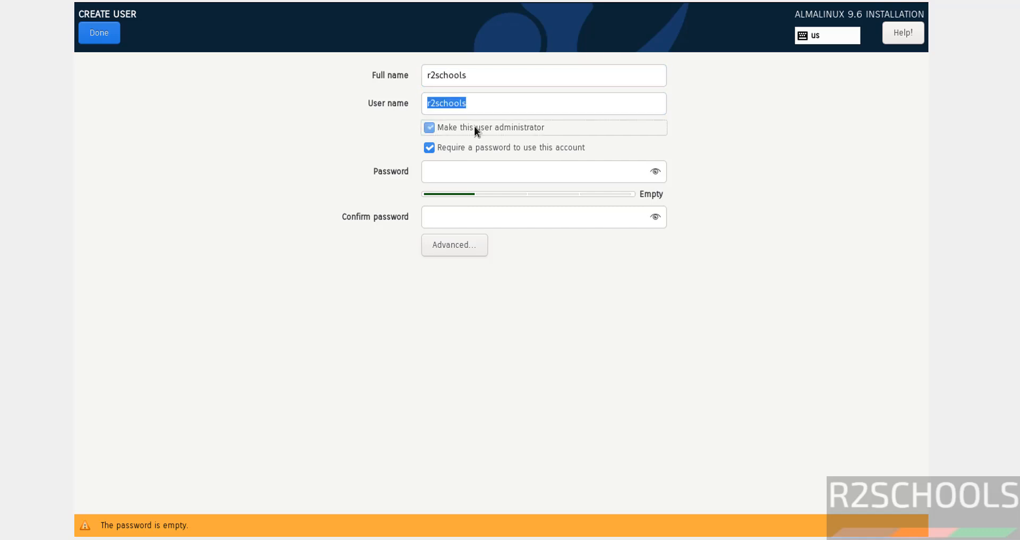
{"action": "left_click", "coordinate": [470, 178]}
{"action": "type", "text": "admin12345"}
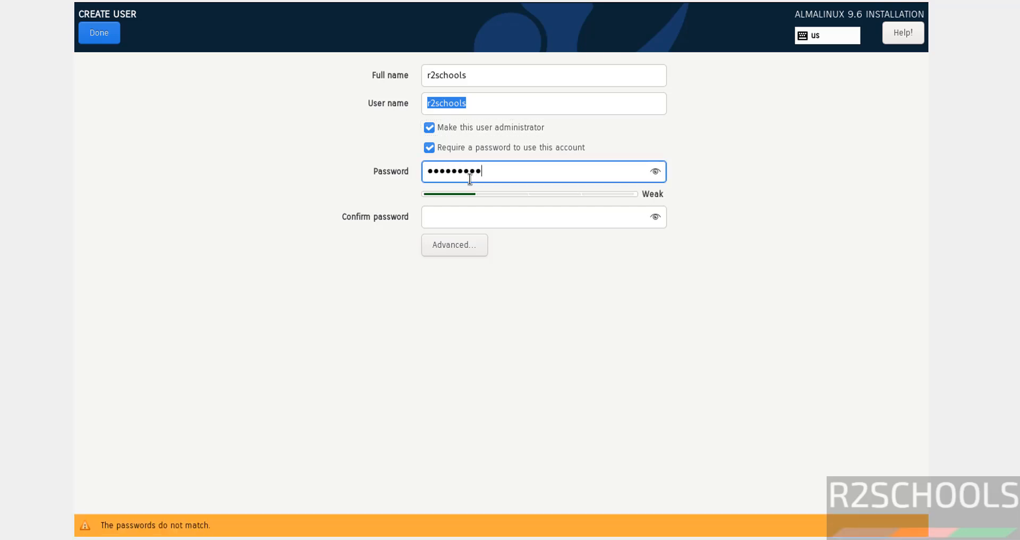
{"action": "key", "text": "Tab"}
{"action": "type", "text": "admin12345"}
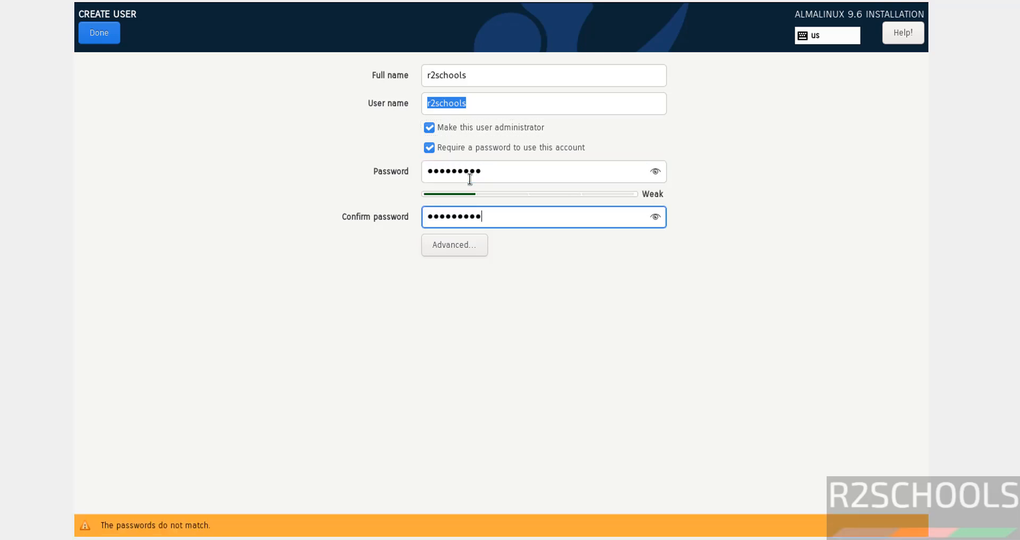
{"action": "left_click", "coordinate": [93, 40]}
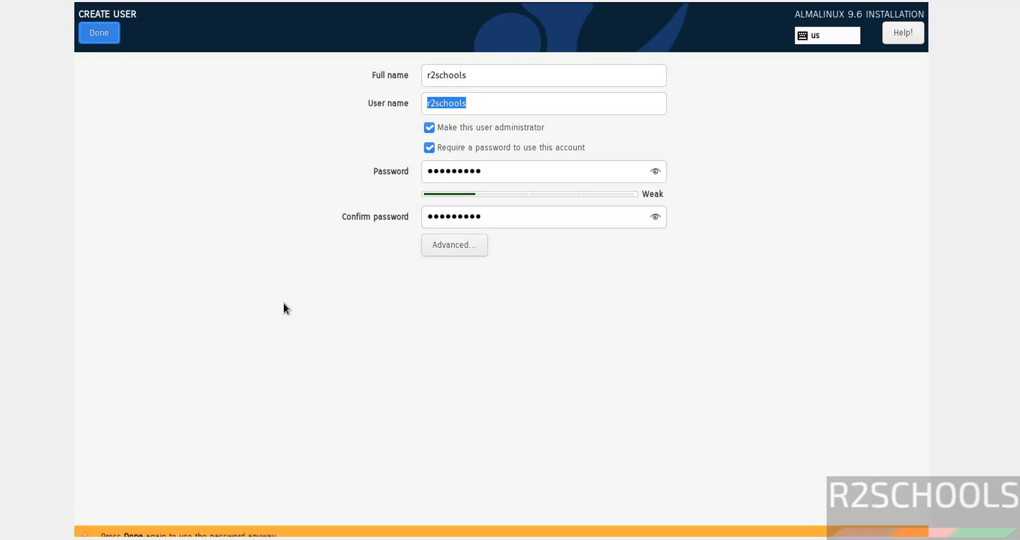
{"action": "left_click", "coordinate": [101, 35]}
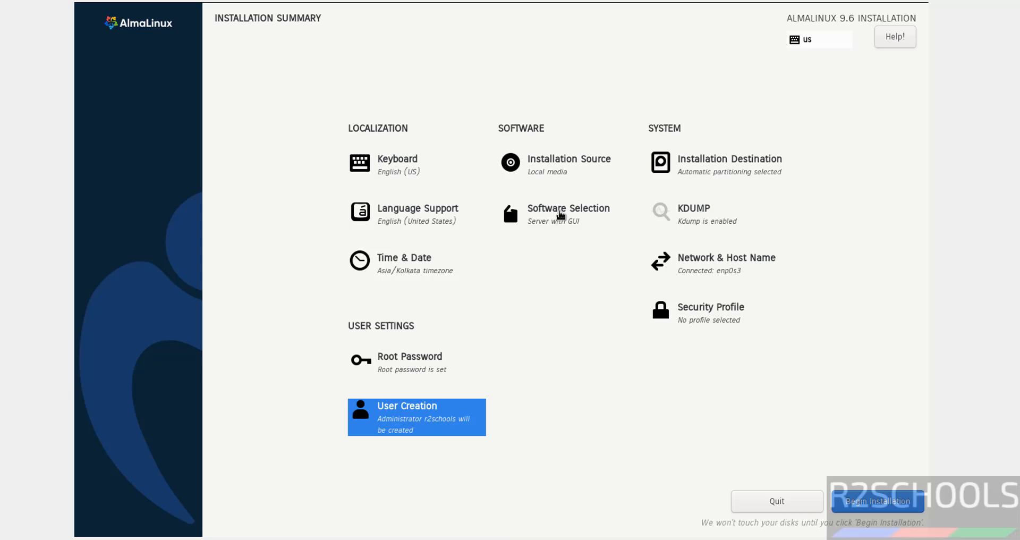
{"action": "left_click", "coordinate": [561, 220]}
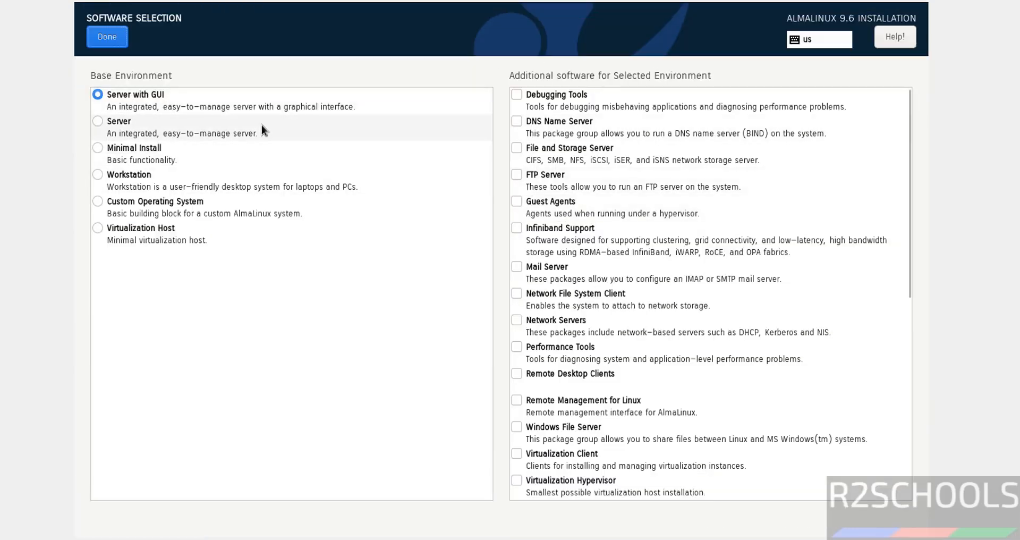
Step: Select Server with GUI plus the DNS Name Server and File and Storage Server add-ons
{"action": "left_click", "coordinate": [130, 121]}
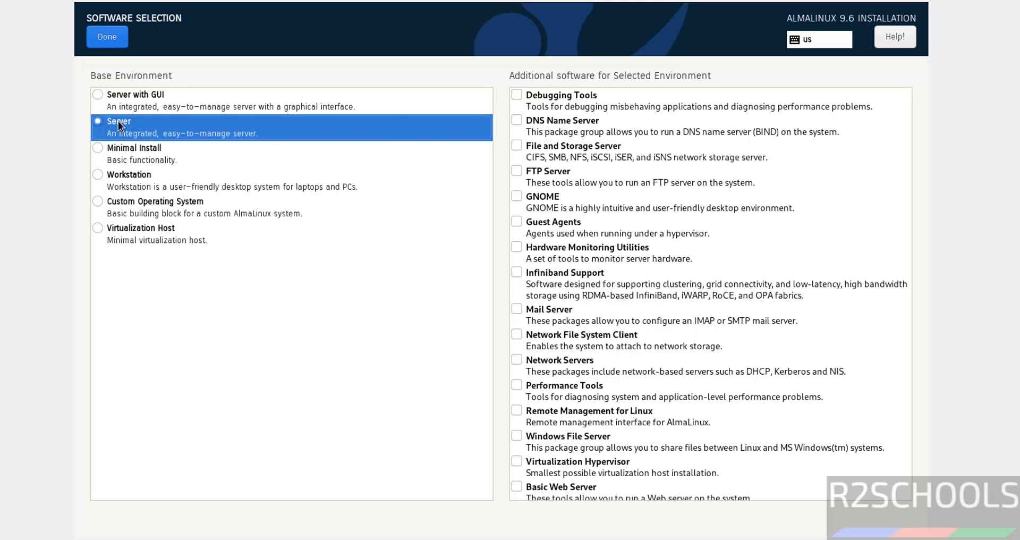
{"action": "left_click", "coordinate": [129, 91]}
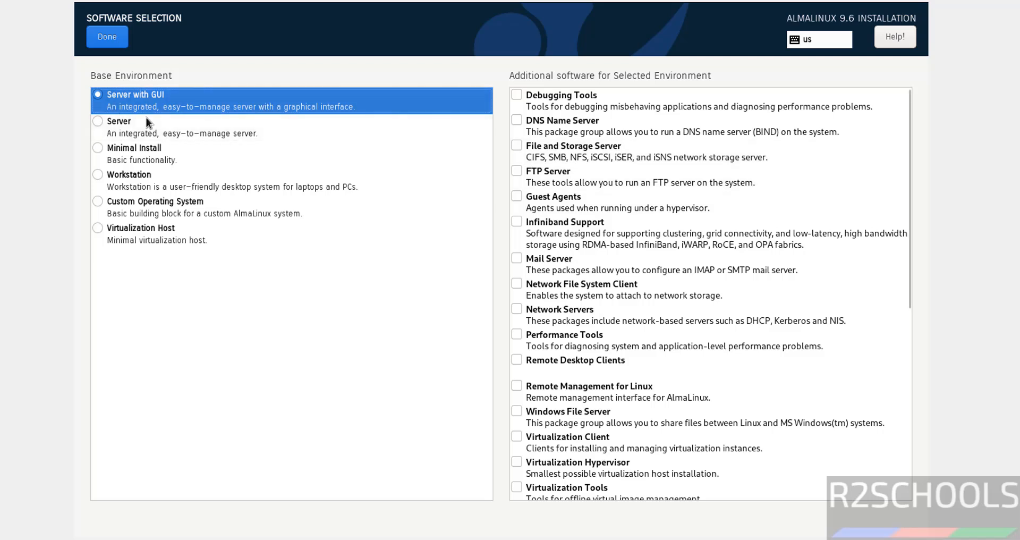
{"action": "left_click", "coordinate": [531, 121]}
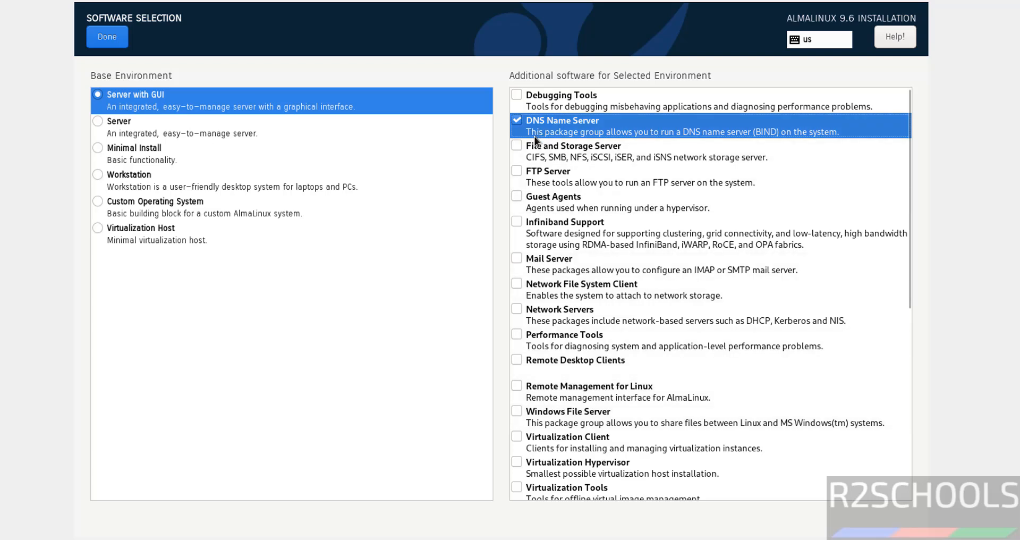
{"action": "left_click", "coordinate": [523, 145]}
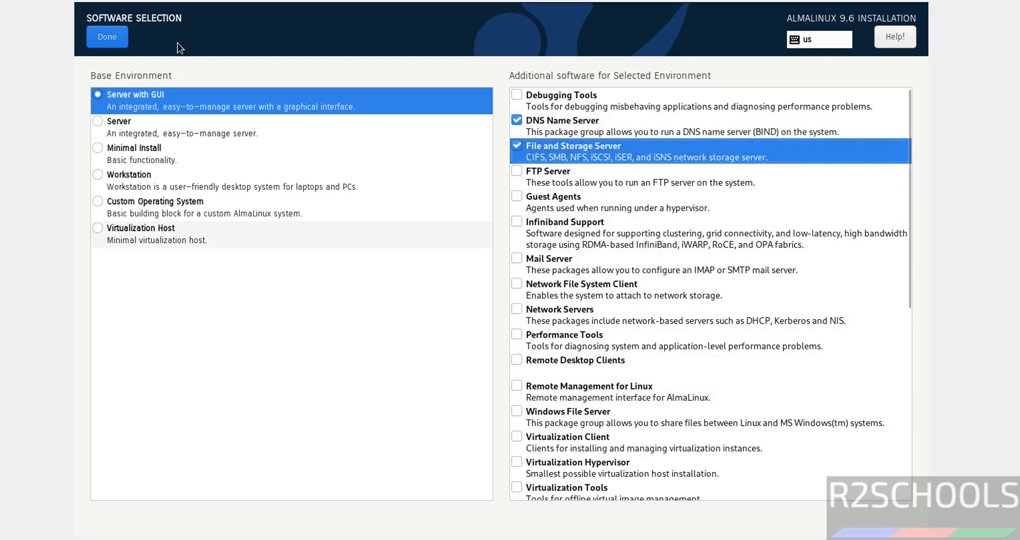
{"action": "left_click", "coordinate": [94, 34]}
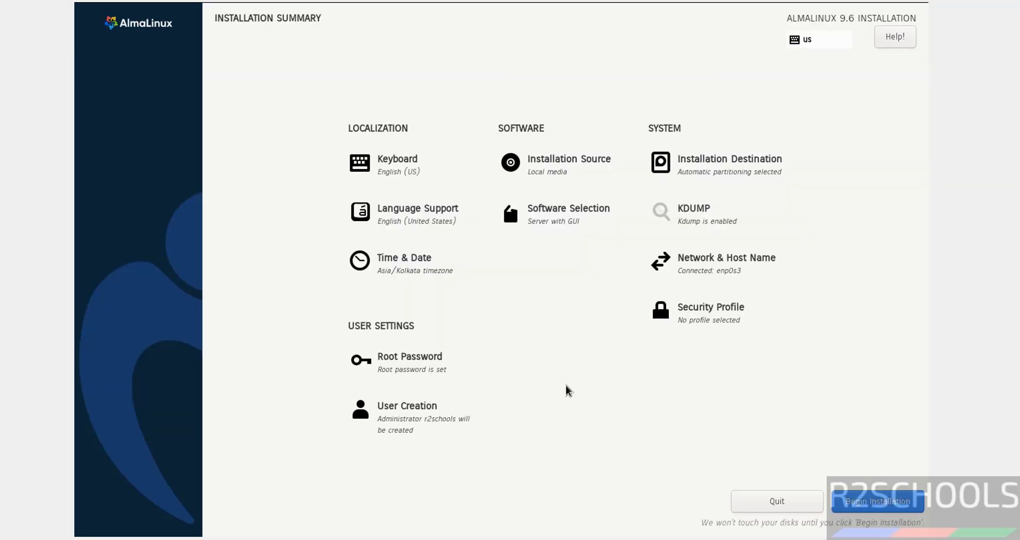
Step: Keep the Asia/Kolkata time zone in Time & Date
{"action": "left_click", "coordinate": [384, 260]}
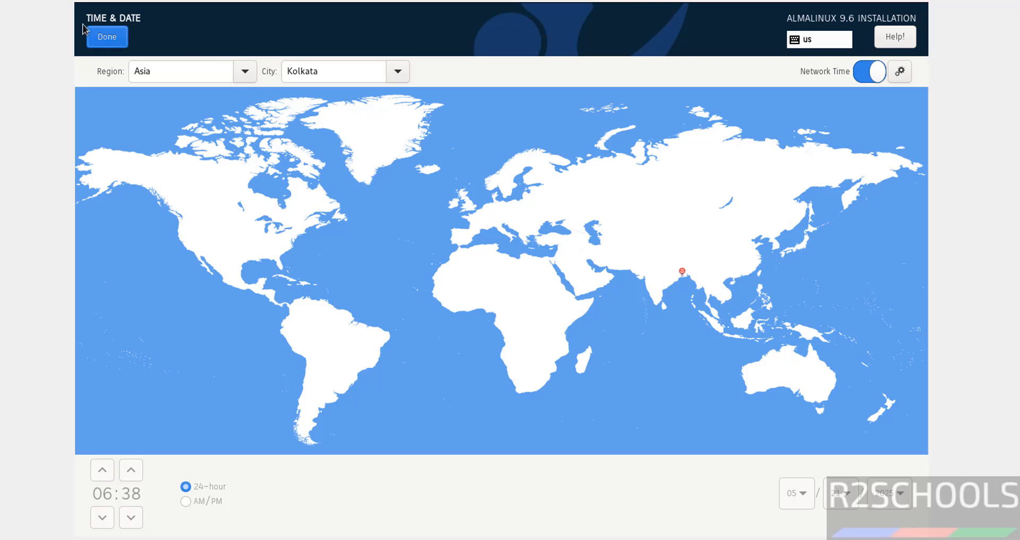
{"action": "left_click", "coordinate": [100, 35]}
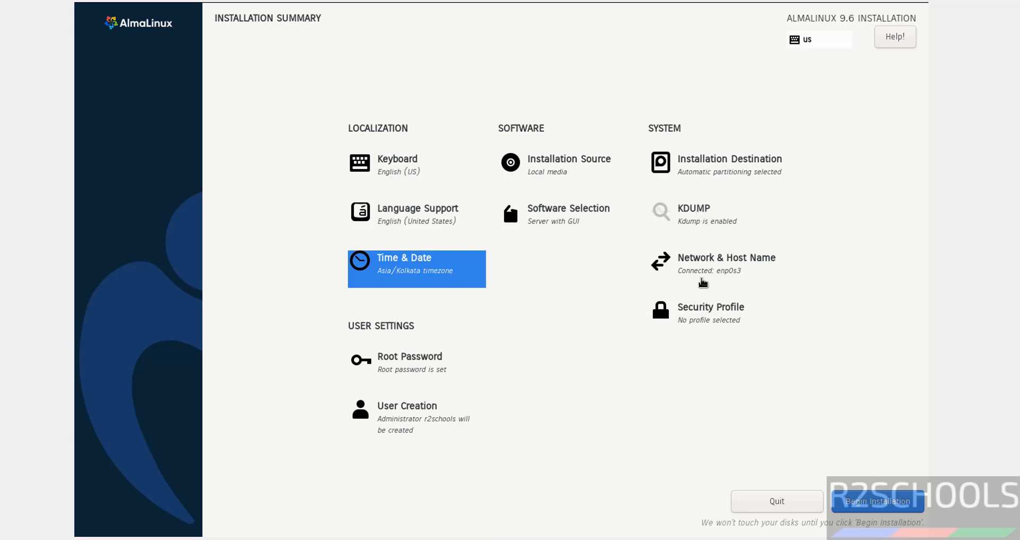
{"action": "left_click", "coordinate": [702, 283]}
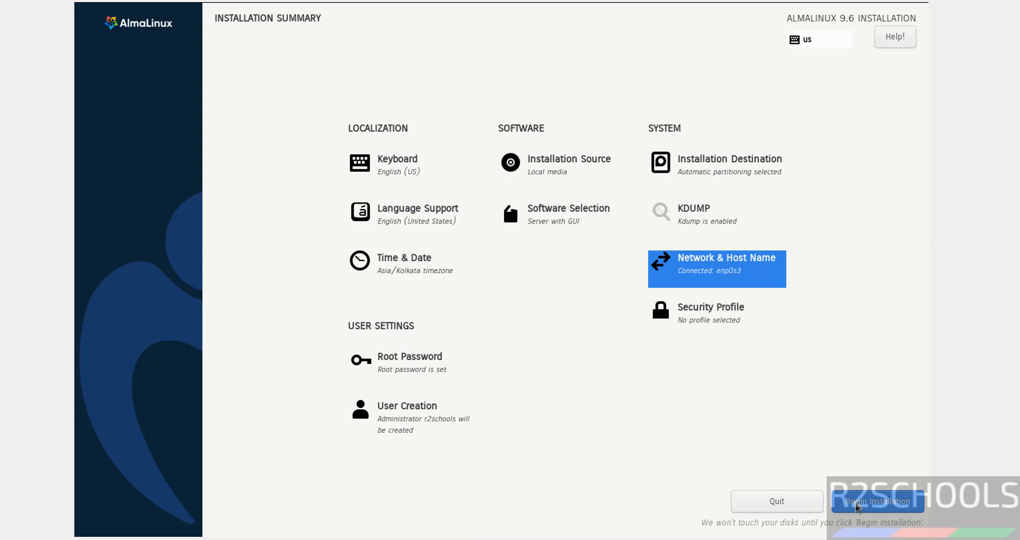
Step: Install AlmaLinux 9.6 to disk and reboot the VM once installation shows Complete
{"action": "left_click", "coordinate": [859, 506]}
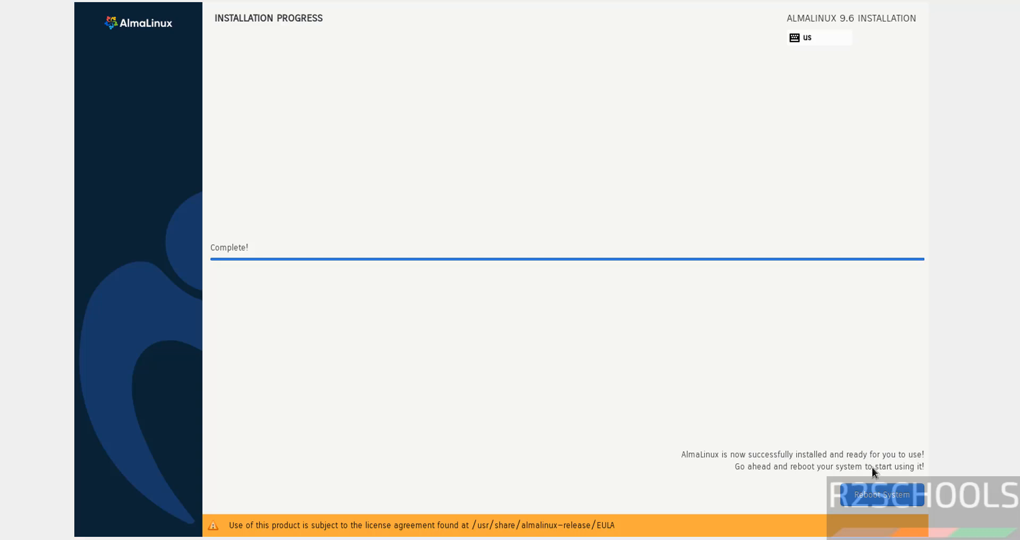
{"action": "left_click", "coordinate": [861, 493]}
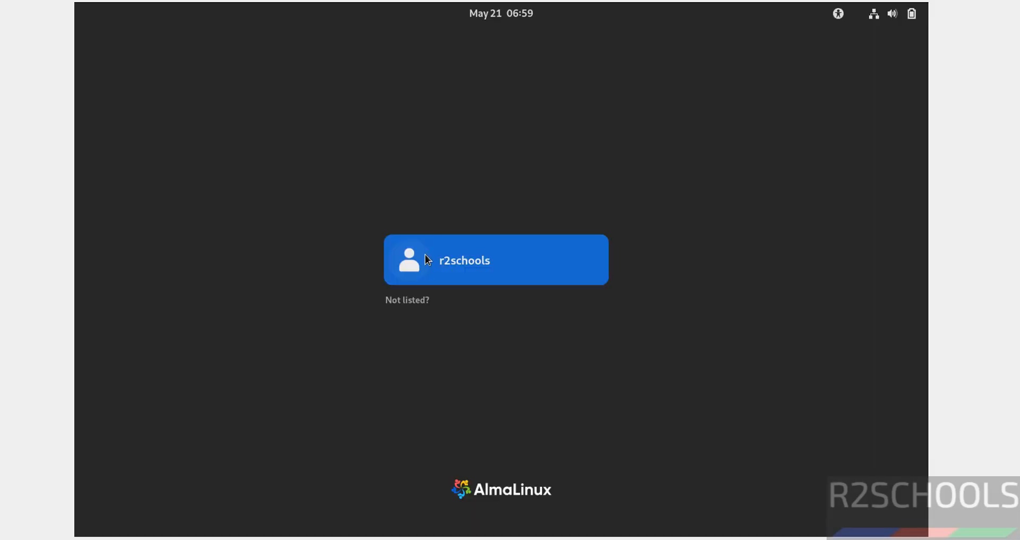
Step: Sign in as the administrator user with the account password, decline the welcome tour, and launch Terminal
{"action": "left_click", "coordinate": [426, 255]}
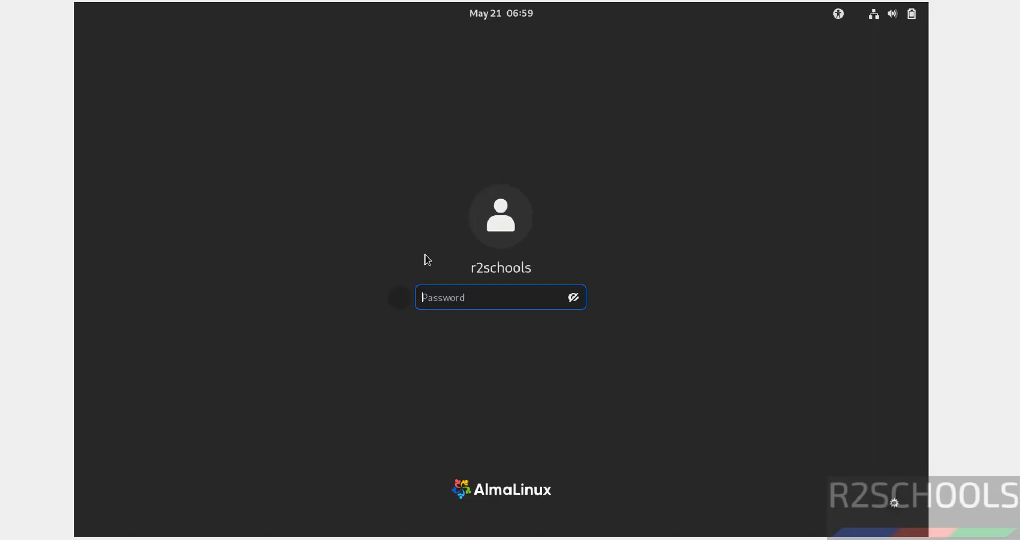
{"action": "type", "text": "*********"}
{"action": "key", "text": "Return"}
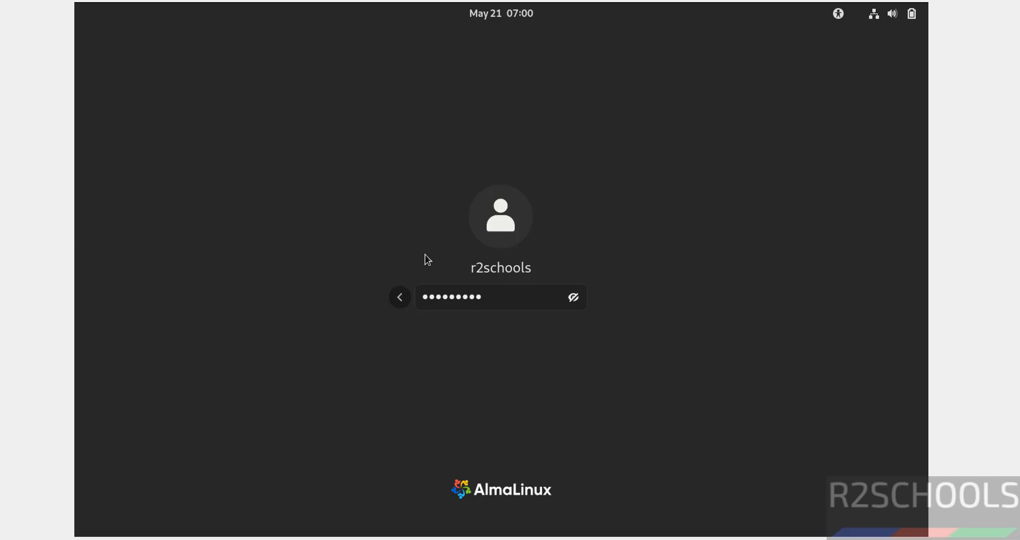
{"action": "key", "text": "Return"}
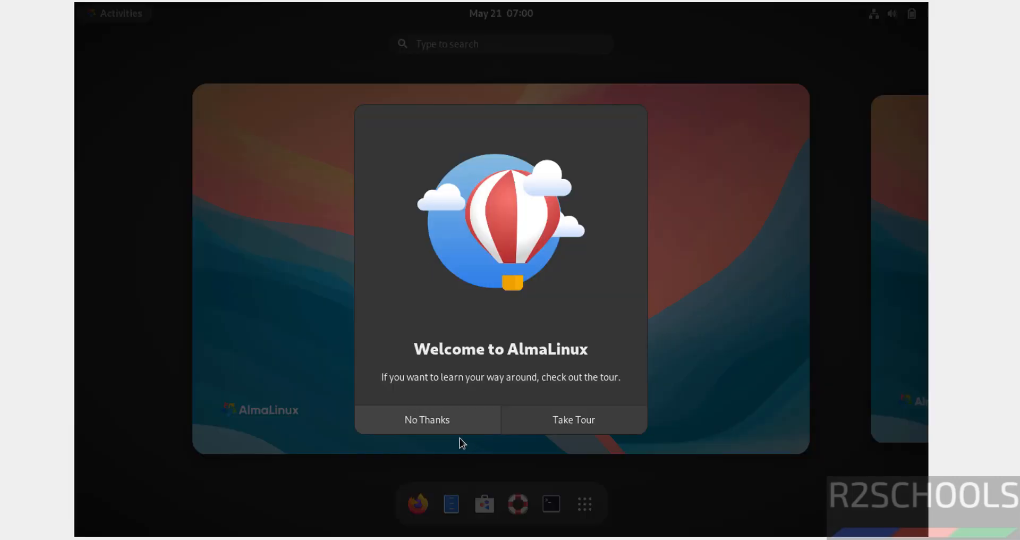
{"action": "left_click", "coordinate": [446, 423]}
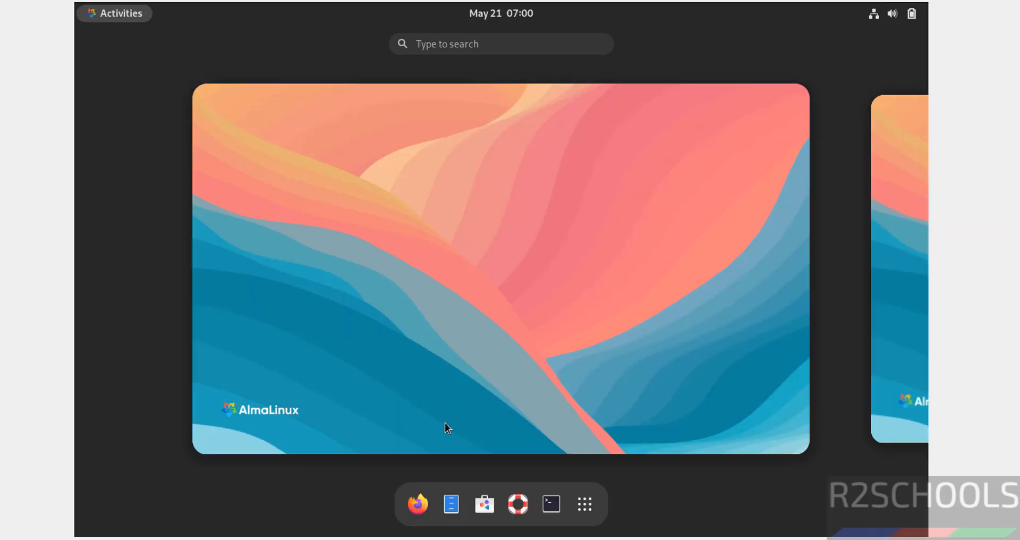
{"action": "left_click", "coordinate": [550, 505]}
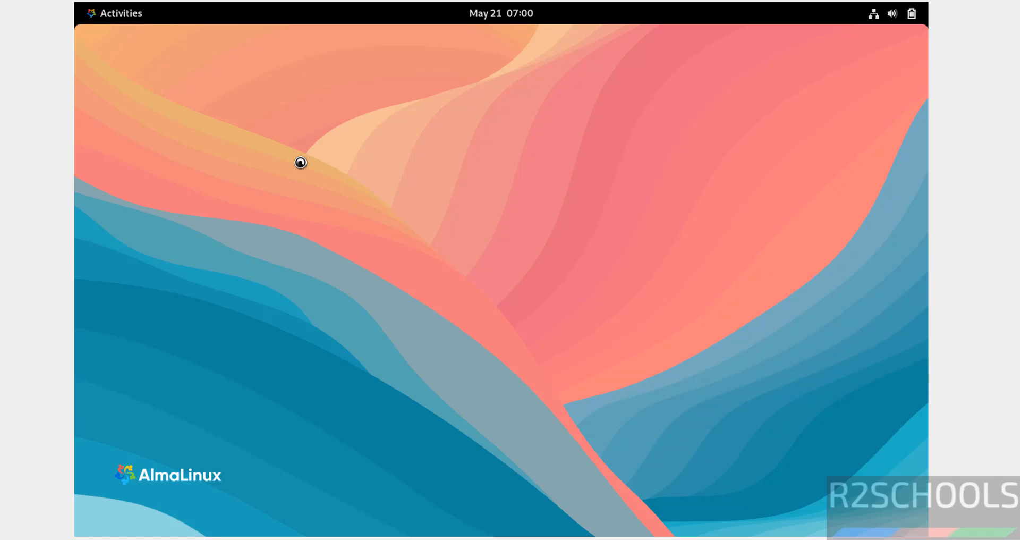
Step: Move the terminal to the upper left and give the Unnamed profile a custom Monospace 14 font
{"action": "left_click_drag", "start_coordinate": [405, 104], "coordinate": [214, 37]}
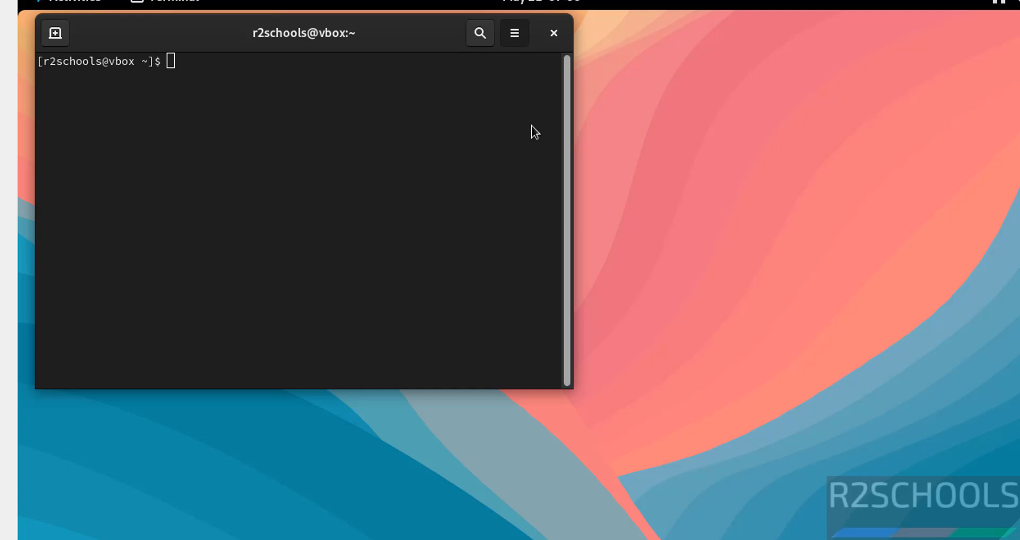
{"action": "key", "text": "F10"}
{"action": "left_click", "coordinate": [457, 242]}
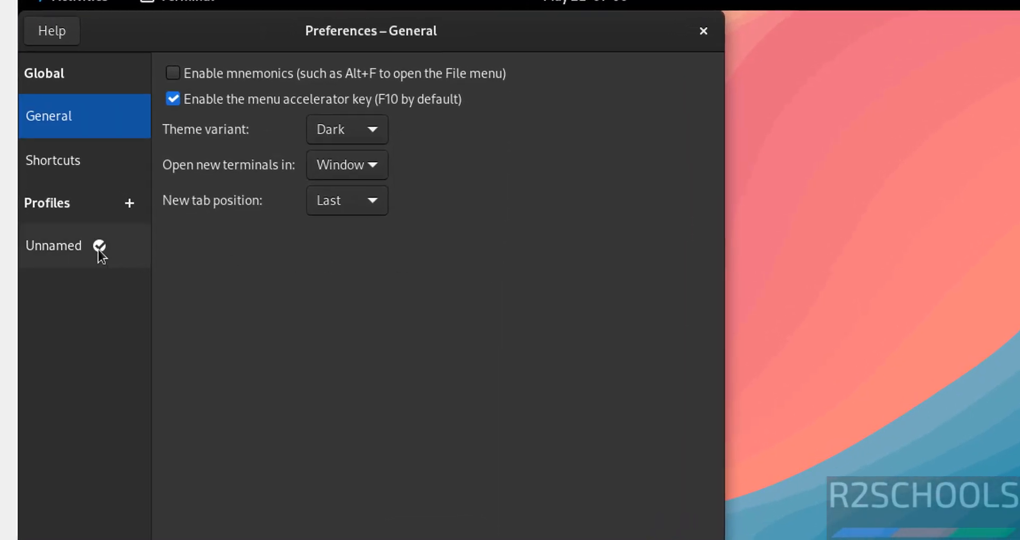
{"action": "left_click", "coordinate": [60, 244]}
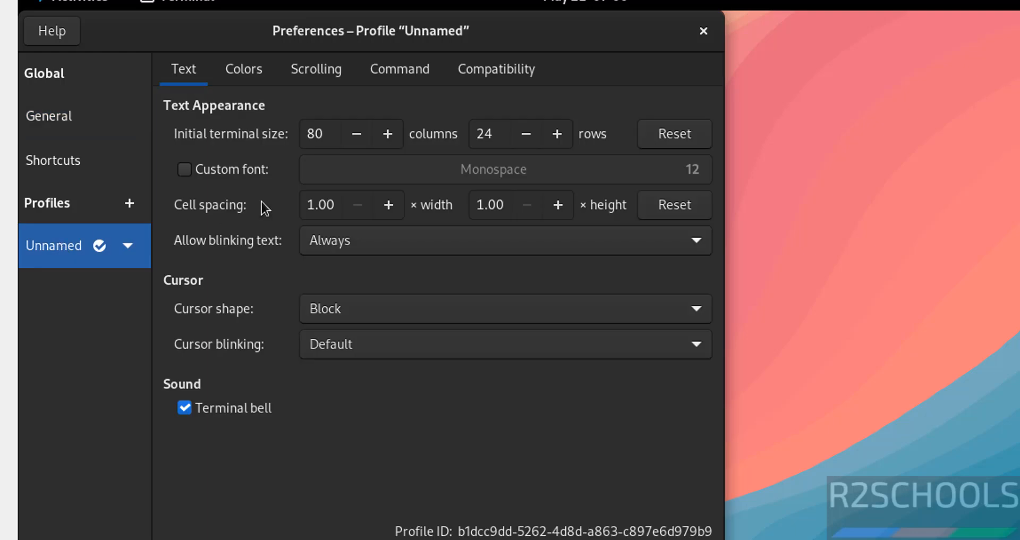
{"action": "left_click", "coordinate": [233, 171]}
{"action": "left_click", "coordinate": [462, 168]}
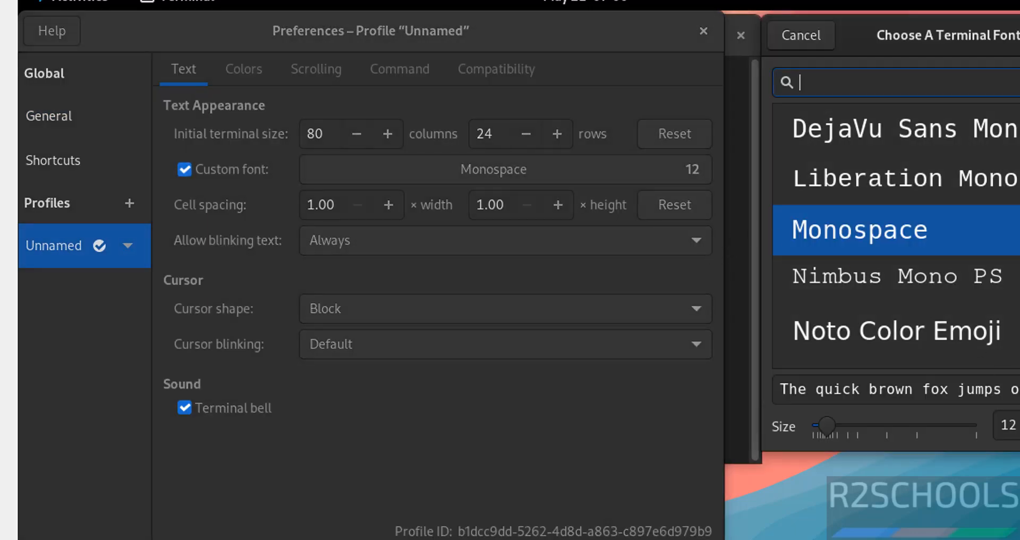
{"action": "left_click", "coordinate": [1019, 426]}
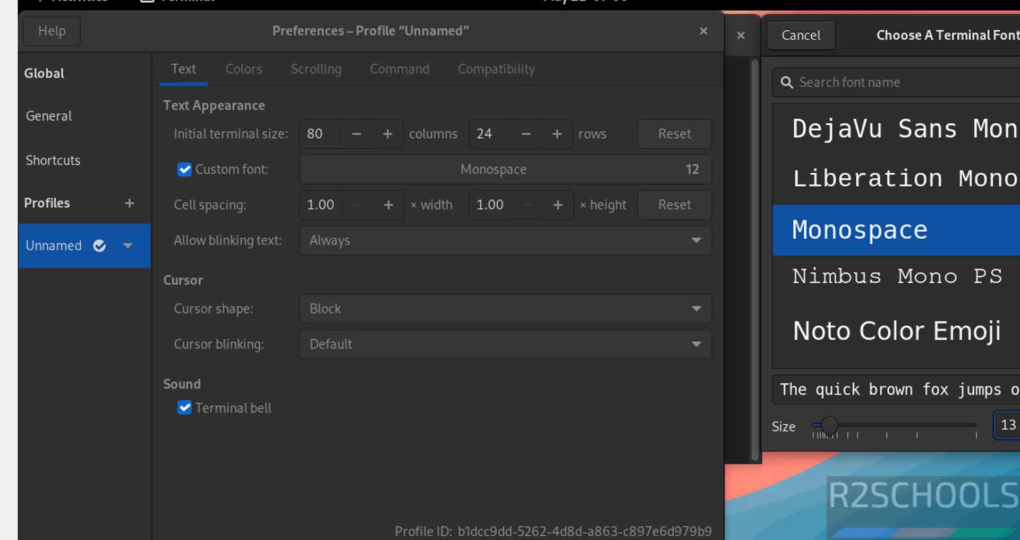
{"action": "left_click", "coordinate": [1019, 425]}
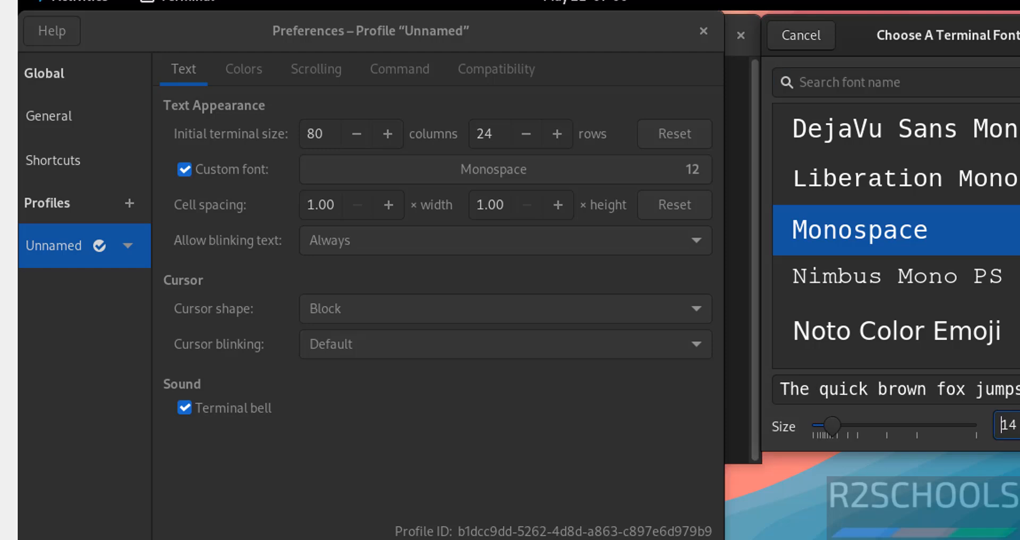
{"action": "key", "text": "Return"}
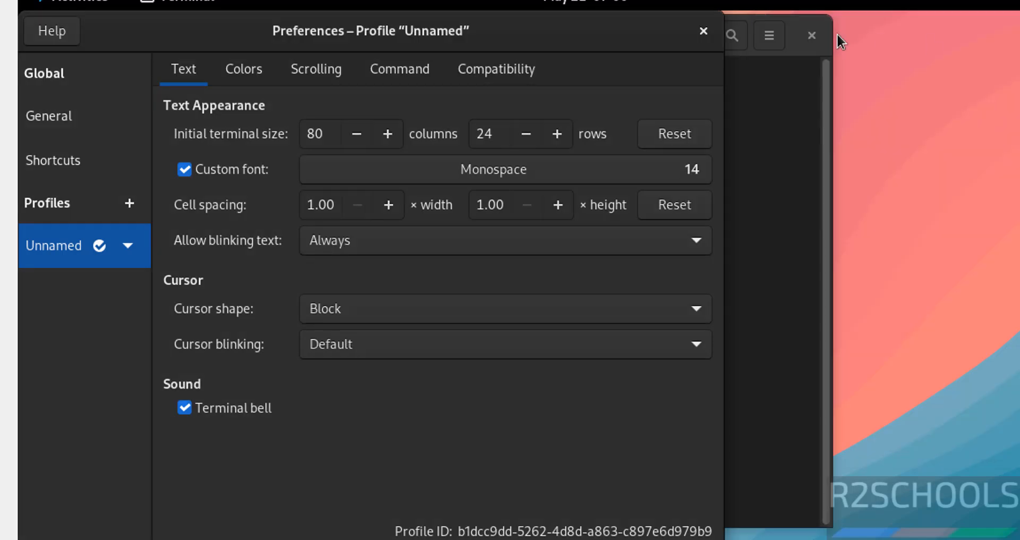
{"action": "left_click", "coordinate": [234, 70]}
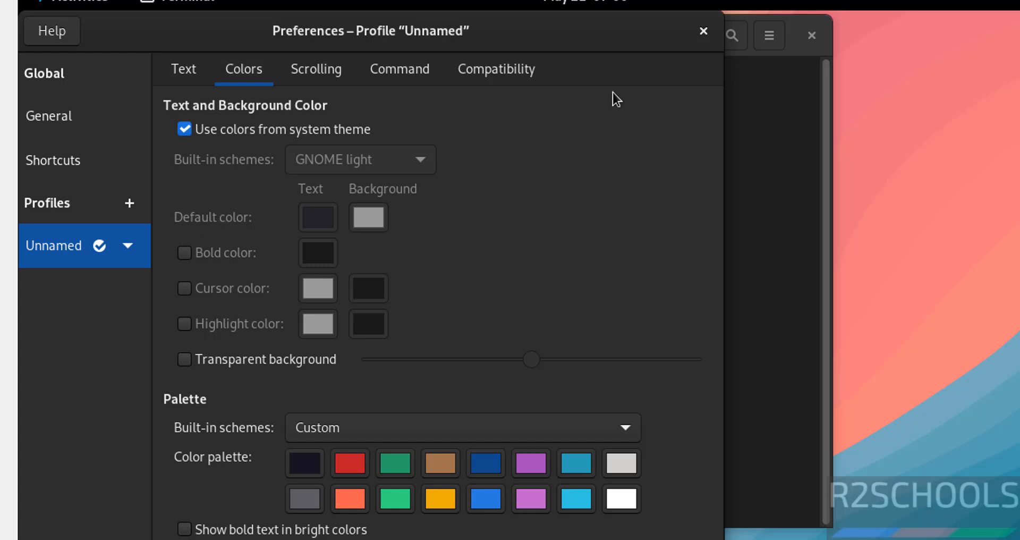
{"action": "left_click", "coordinate": [704, 31]}
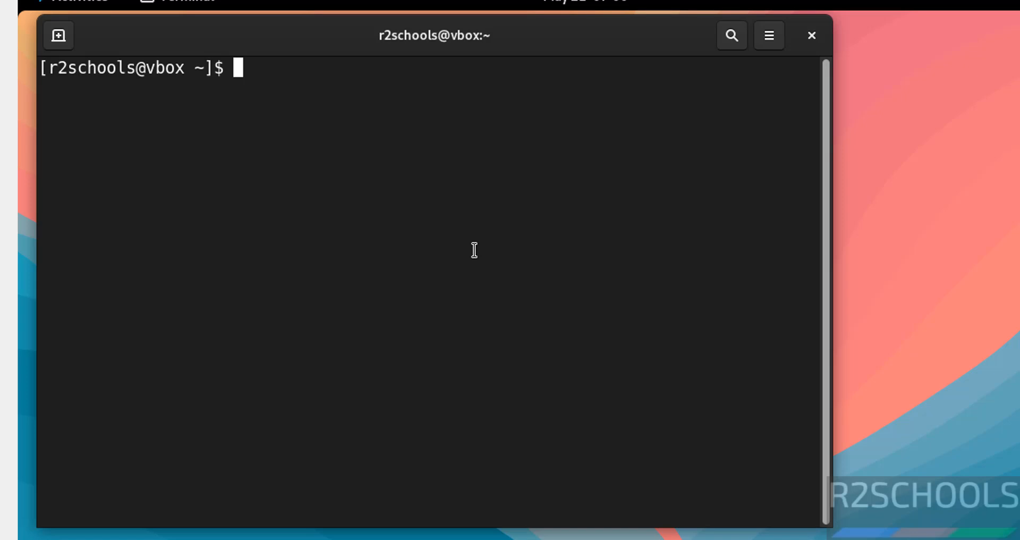
Step: Run more /etc/os-release to confirm AlmaLinux 9.6 (Sage Margay), then clear the screen
{"action": "type", "text": "more /"}
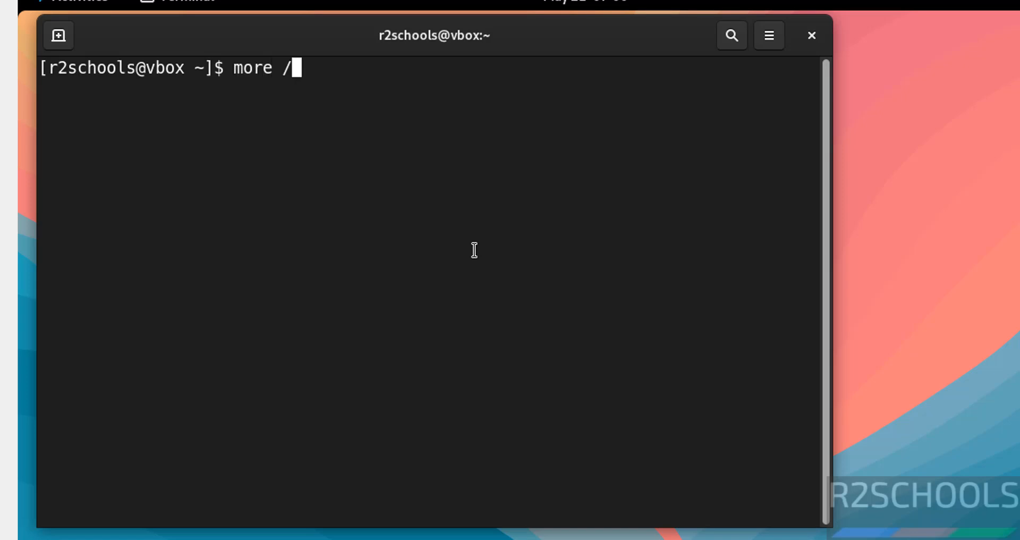
{"action": "type", "text": "etc/os-release"}
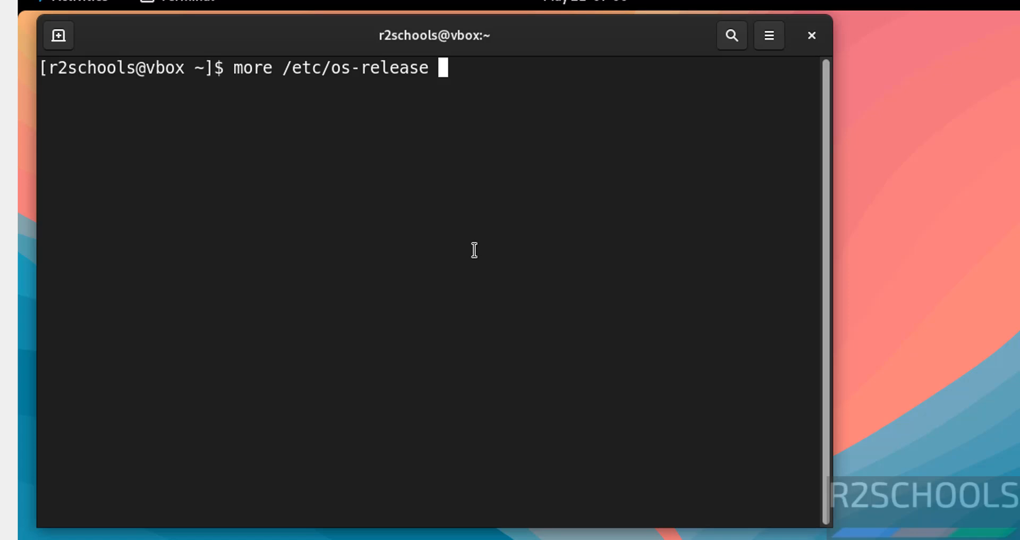
{"action": "key", "text": "Return"}
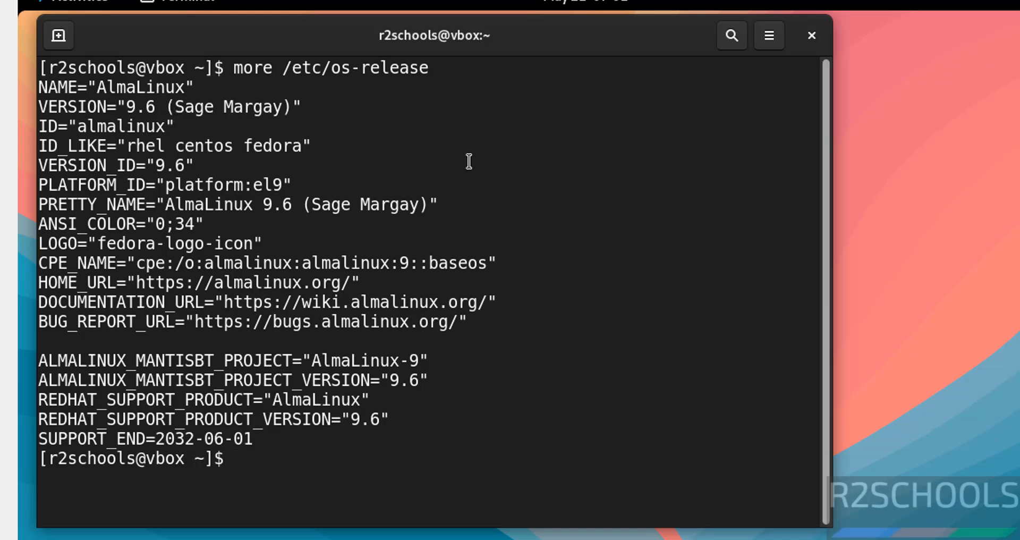
{"action": "key", "text": "ctrl+l"}
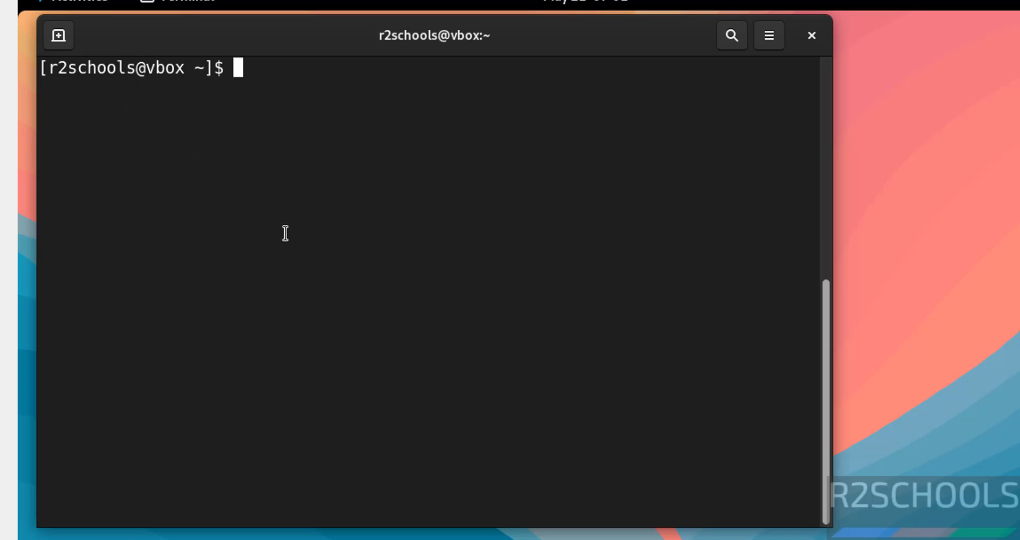
Step: Run sudo dnf update && sudo dnf upgrade with the sudo password, then clear the screen
{"action": "type", "text": "sudo dnf"}
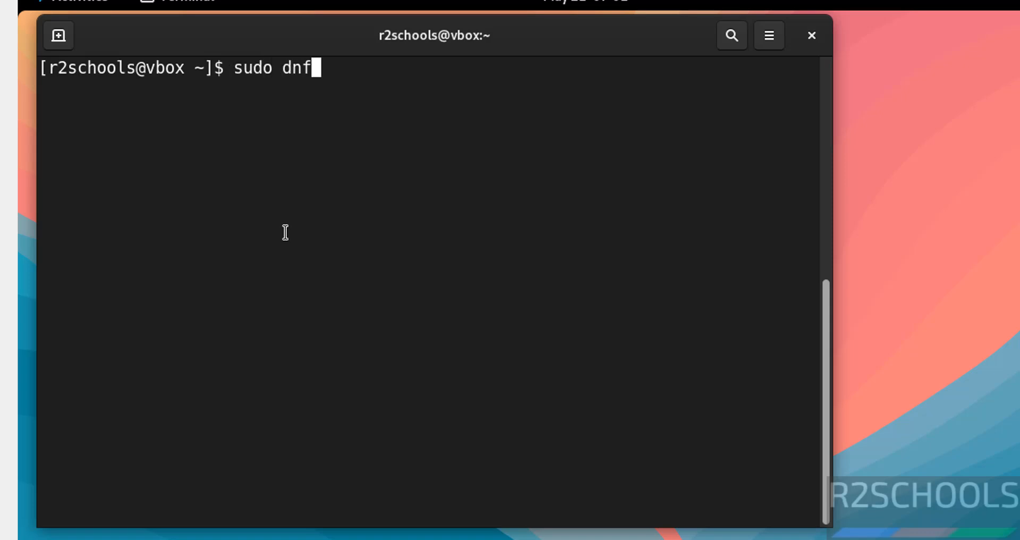
{"action": "type", "text": " update &"}
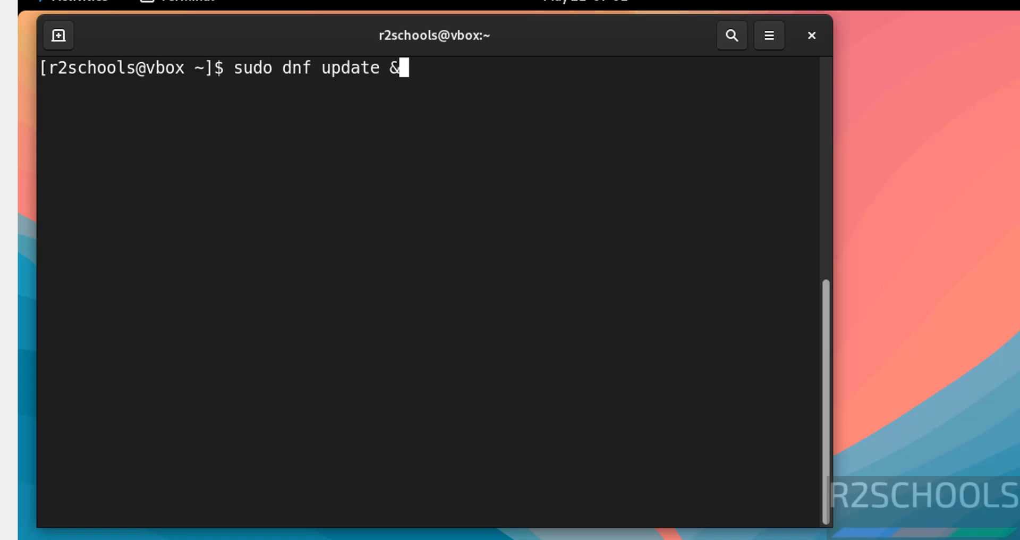
{"action": "type", "text": "& sudo "}
{"action": "type", "text": "dnf upgrade"}
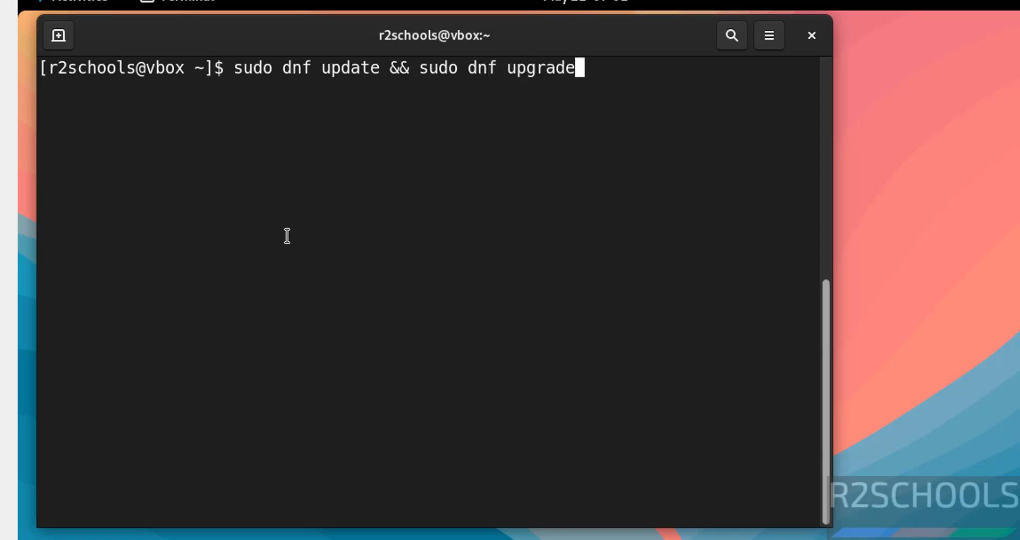
{"action": "key", "text": "Return"}
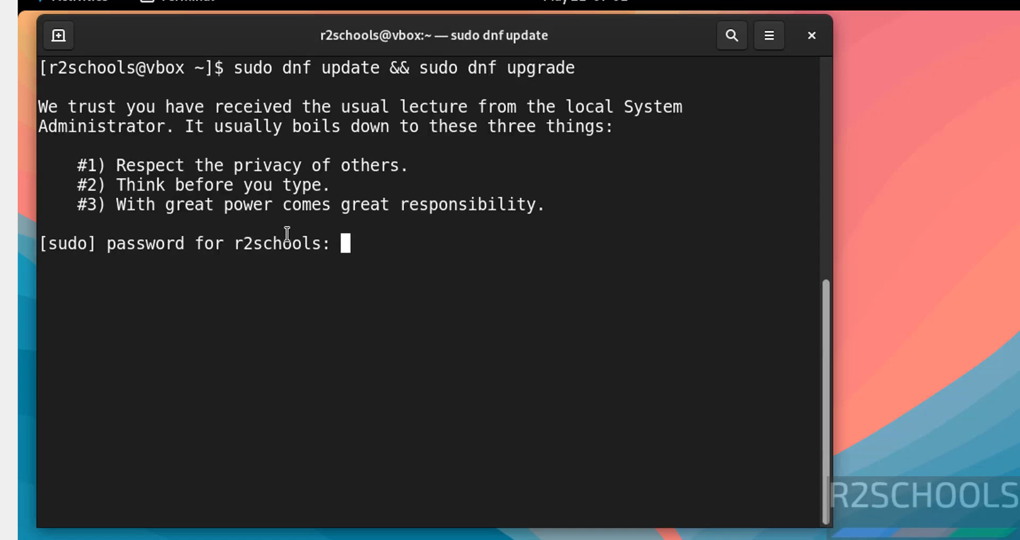
{"action": "key", "text": "Return"}
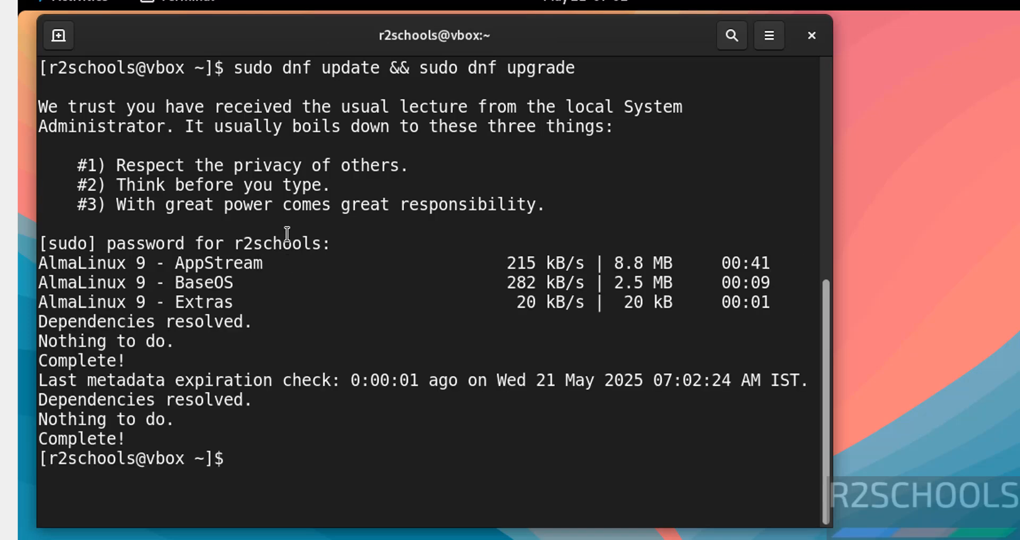
{"action": "key", "text": "ctrl+l"}
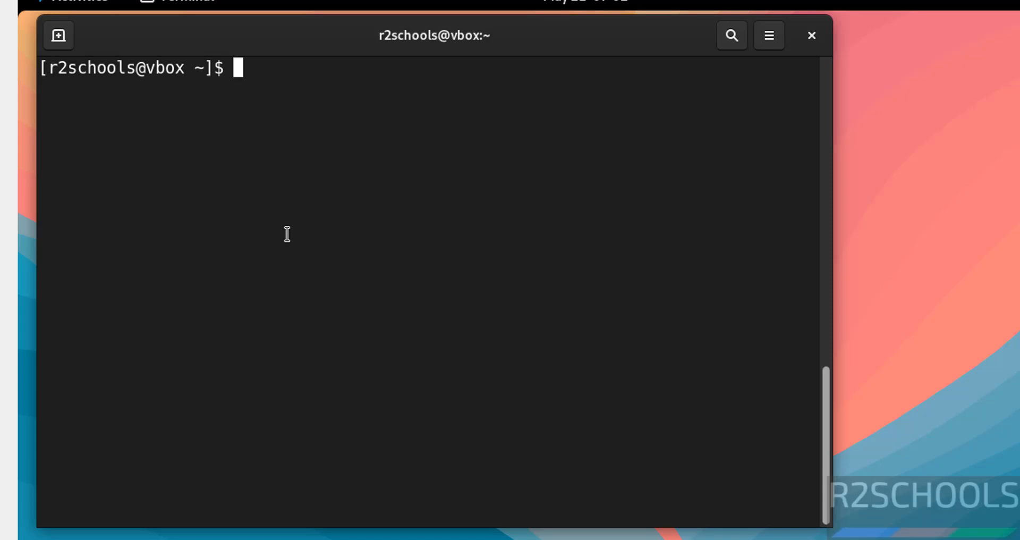